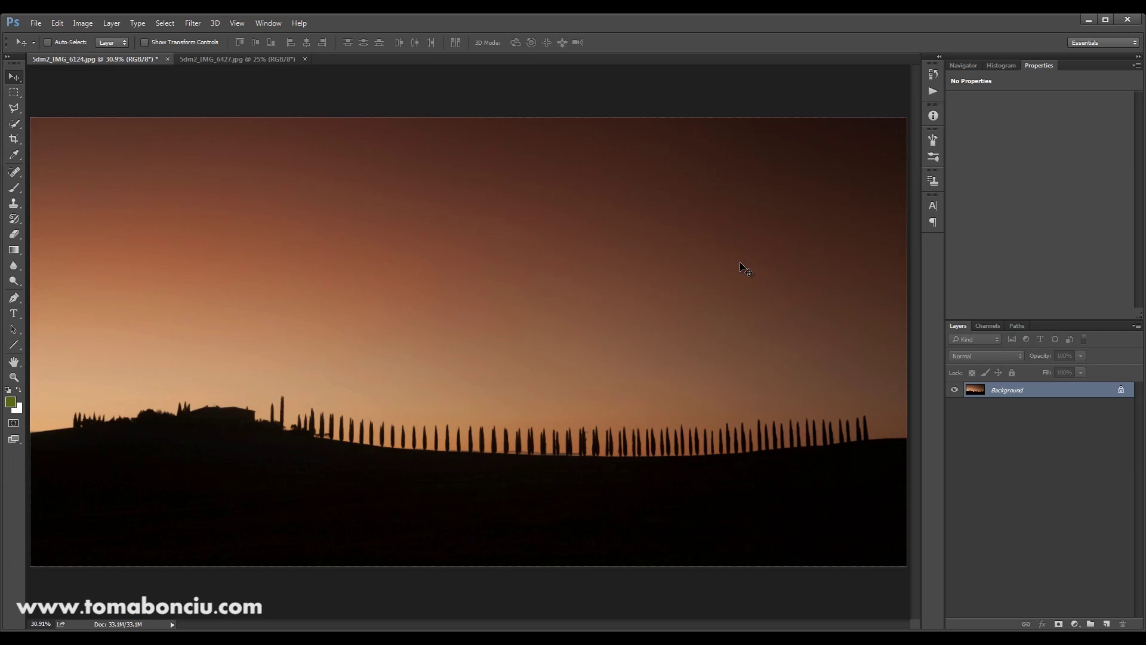
- Drag the cloudy sky photo into the Tuscany document as a new layer
left_click(217, 60)
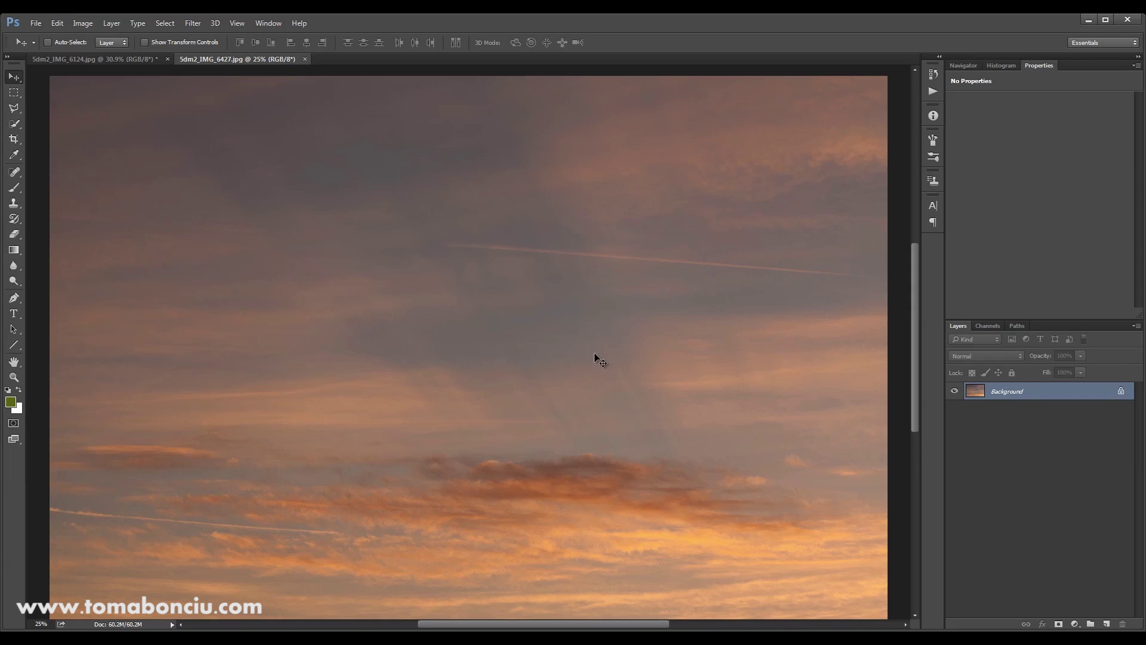
left_click_drag(487, 348, 484, 287)
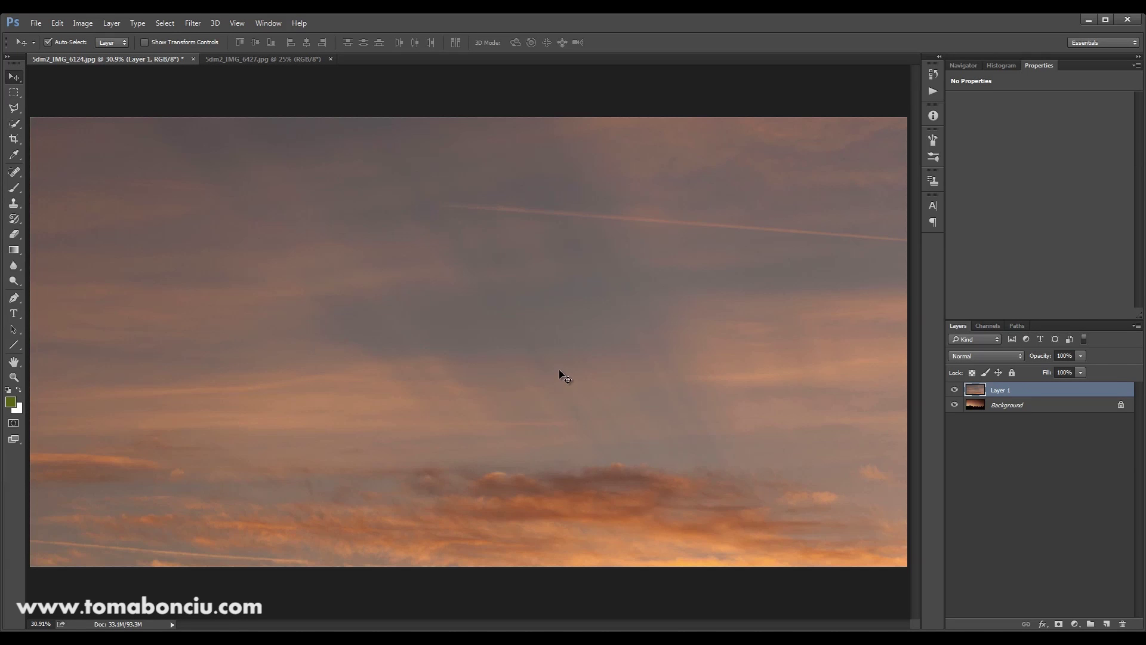
key("ctrl+minus")
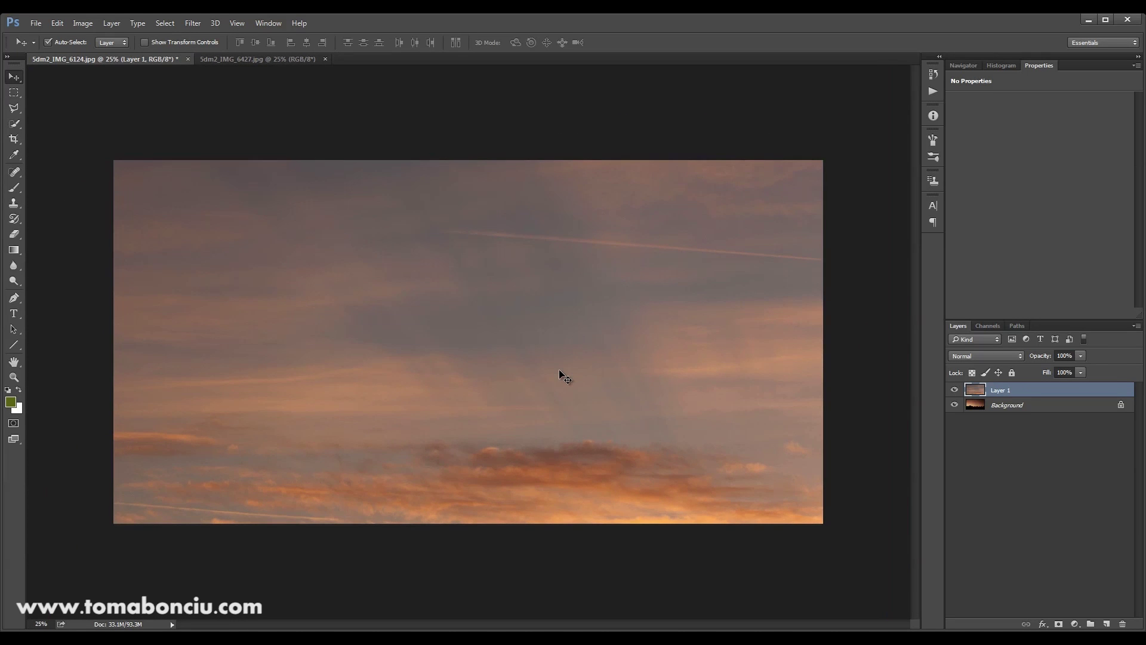
key("ctrl+minus")
- Scale the sky layer down to 86.4% and flip it horizontally
key("ctrl+t")
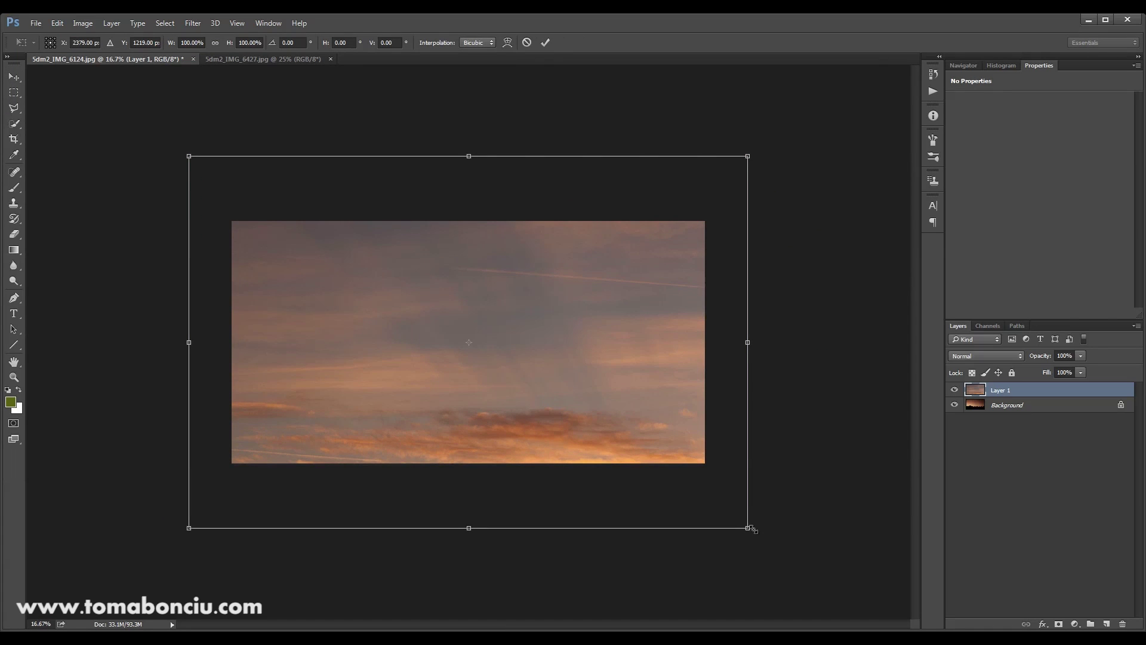
left_click_drag(750, 528, 721, 498)
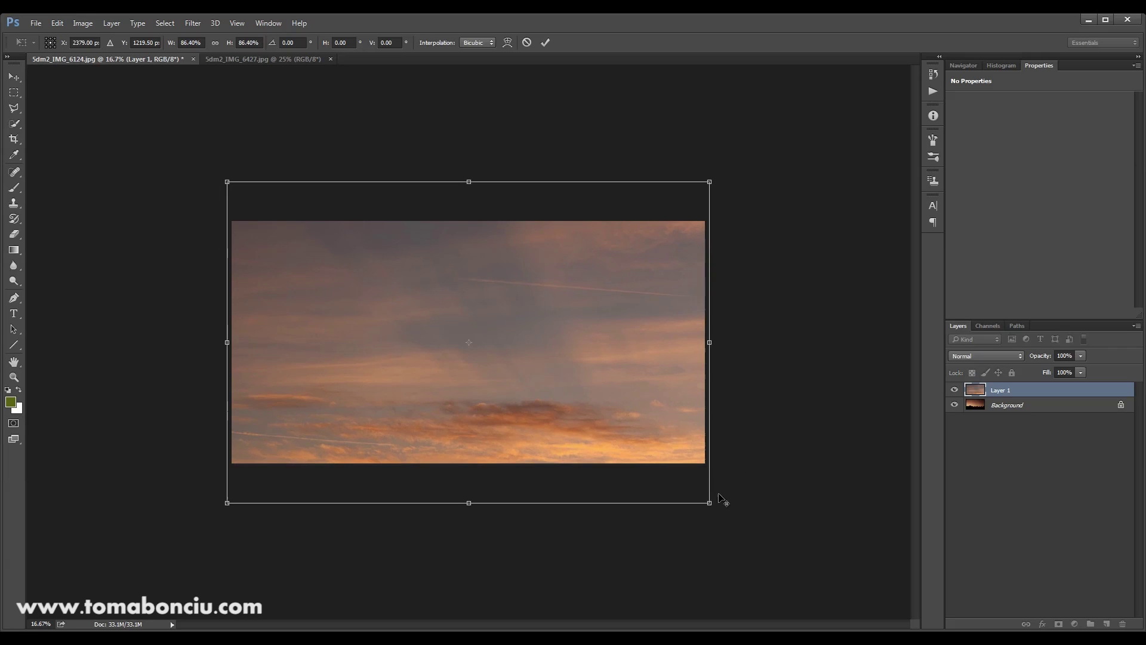
right_click(544, 374)
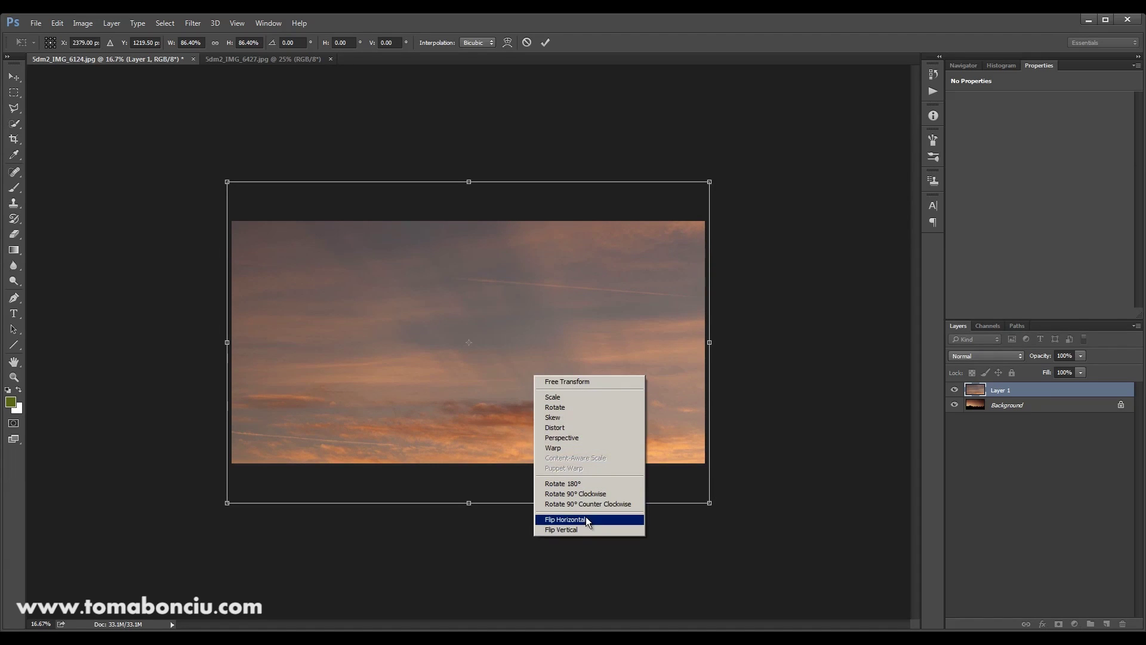
left_click(585, 517)
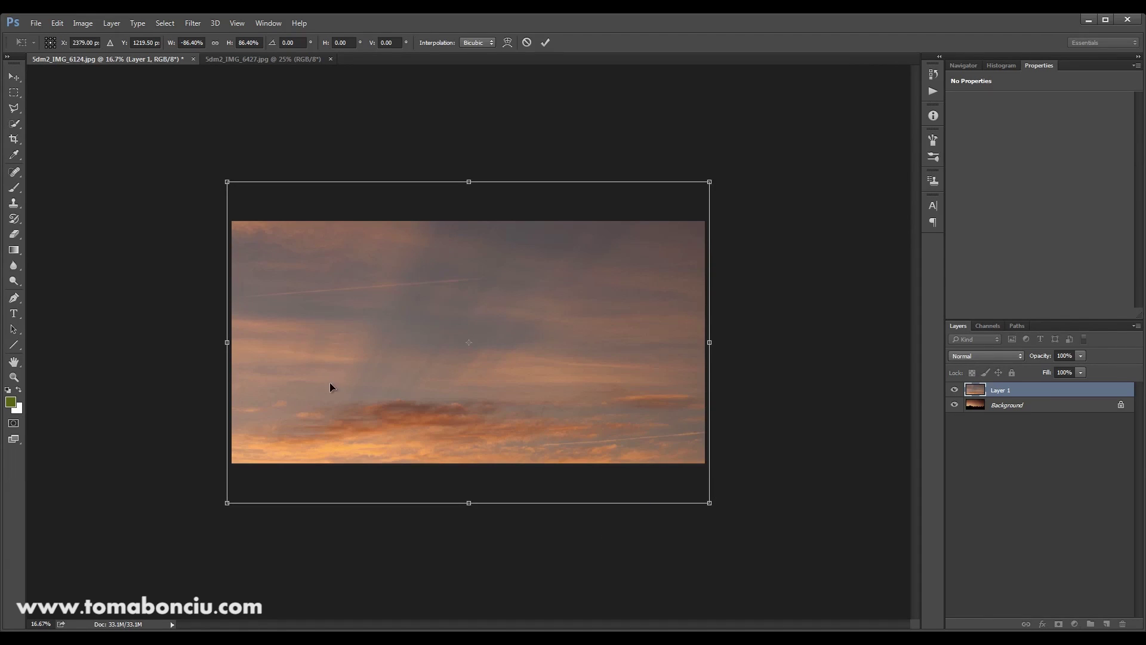
key("Return")
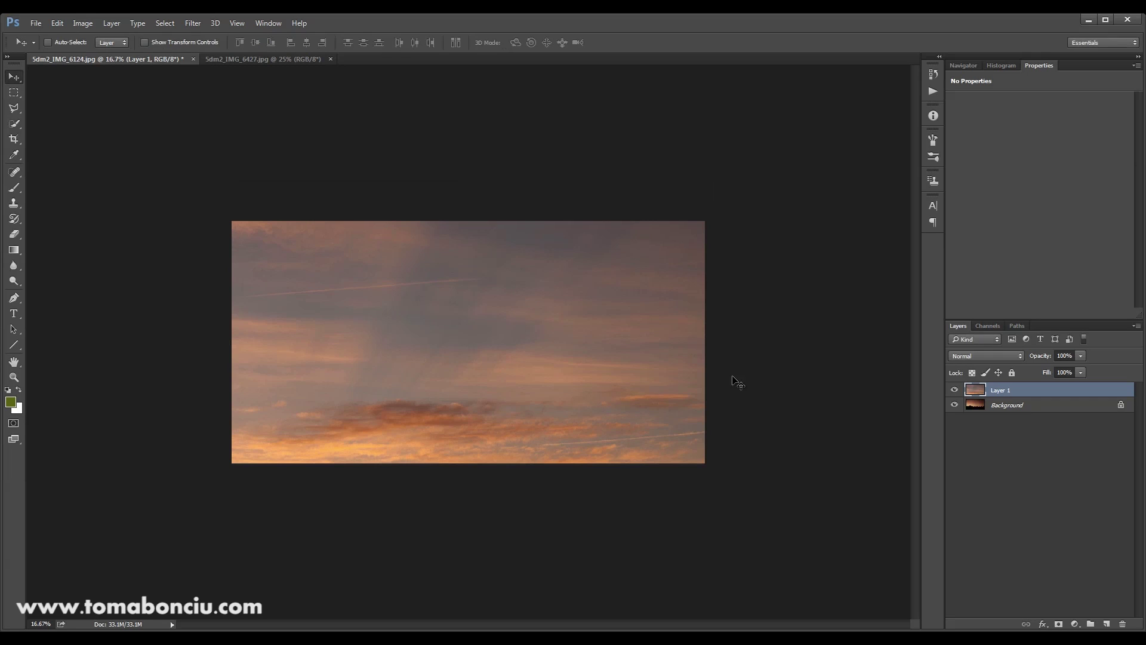
- Move the sky up to meet the horizon, briefly at 66% opacity, then restore 100%
left_click(1081, 356)
left_click(1059, 370)
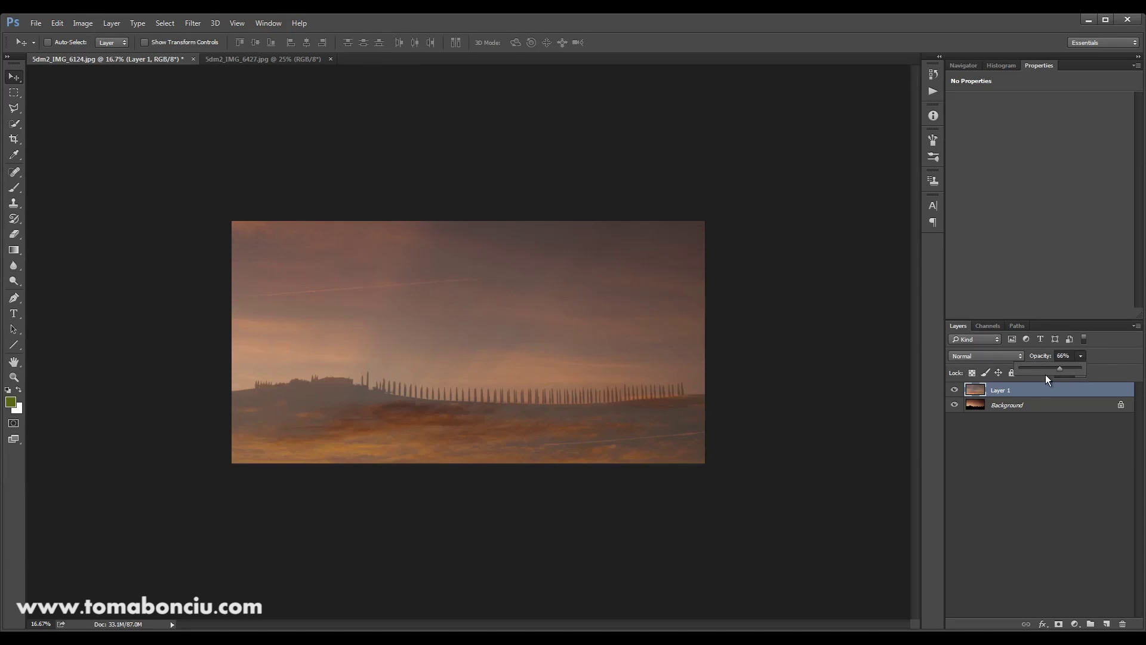
left_click_drag(568, 425, 557, 339)
left_click(1081, 356)
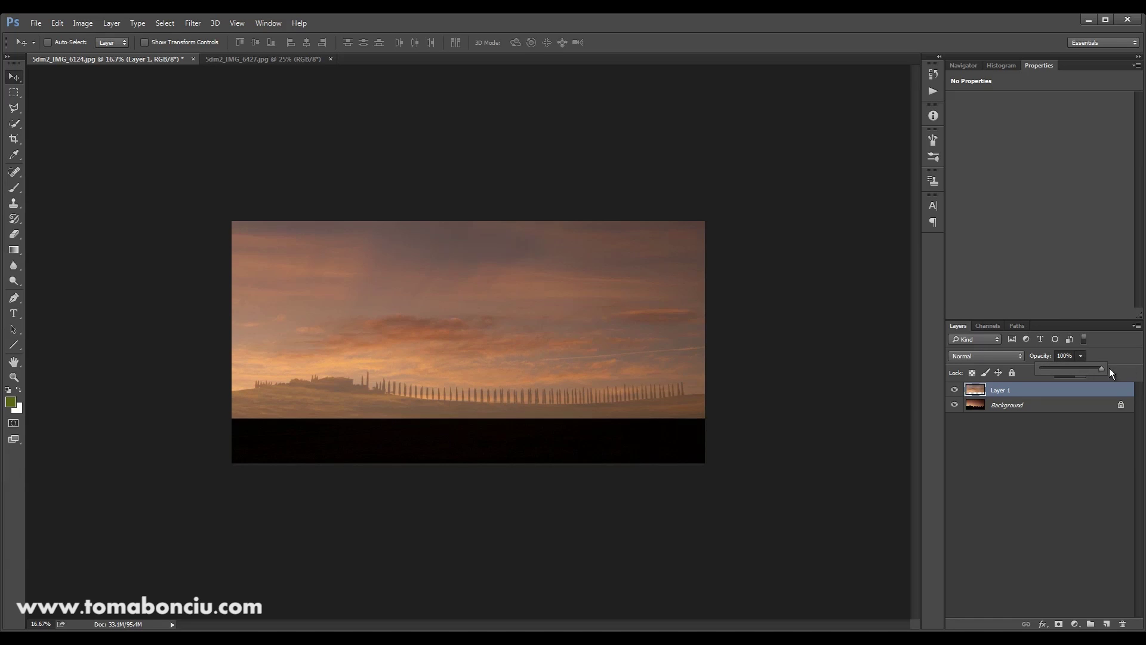
left_click(770, 377)
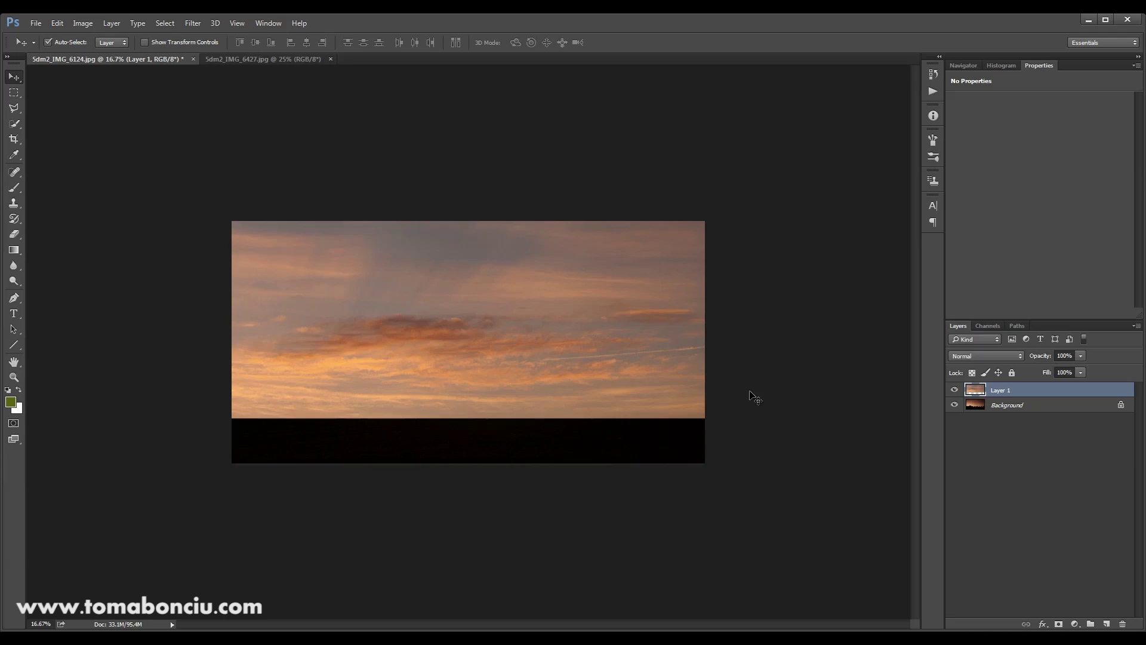
key("ctrl+plus")
key("ctrl+0")
key("ctrl+plus")
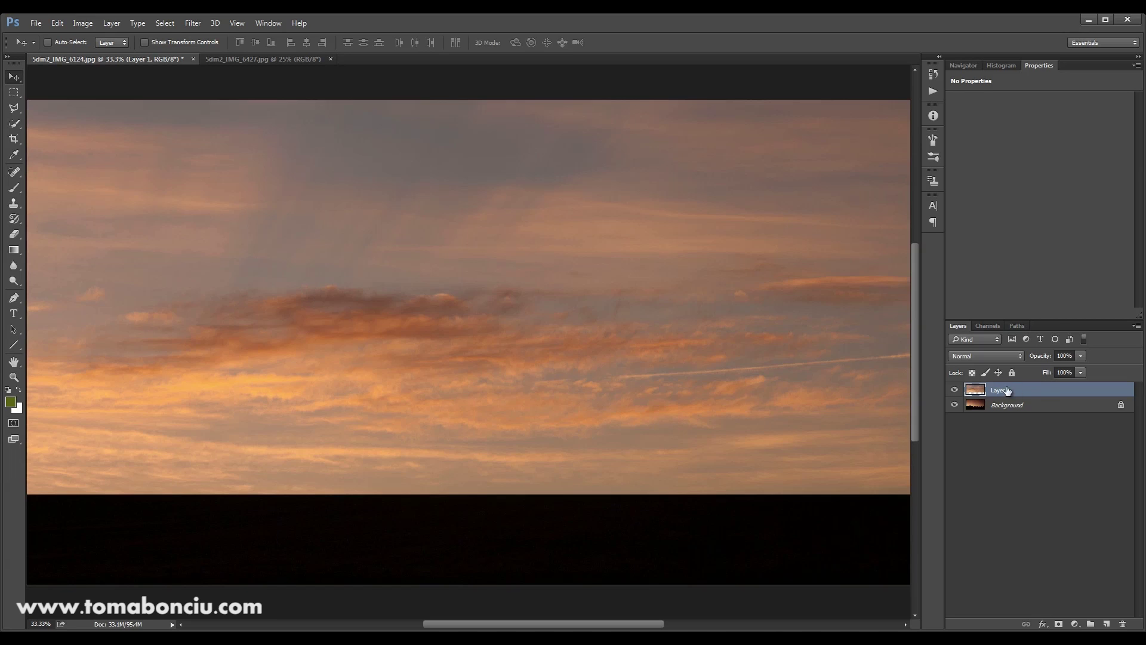
- Set the sky layer's Blend If to Red with the Underlying Layer black slider at 71
double_click(1043, 392)
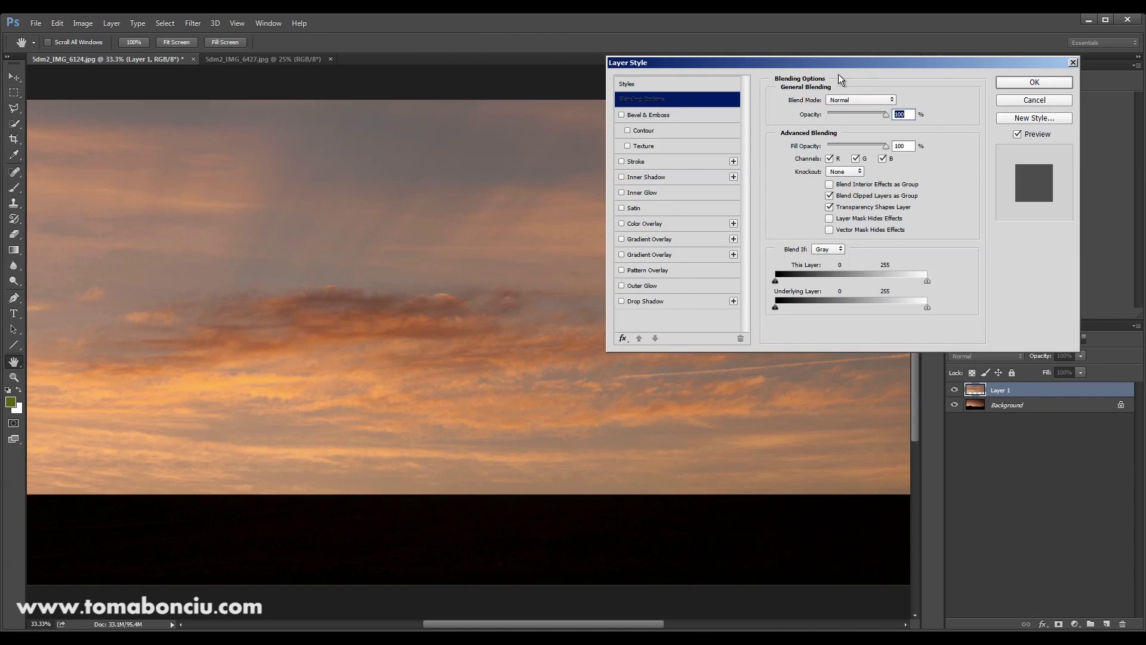
left_click_drag(838, 74, 902, 225)
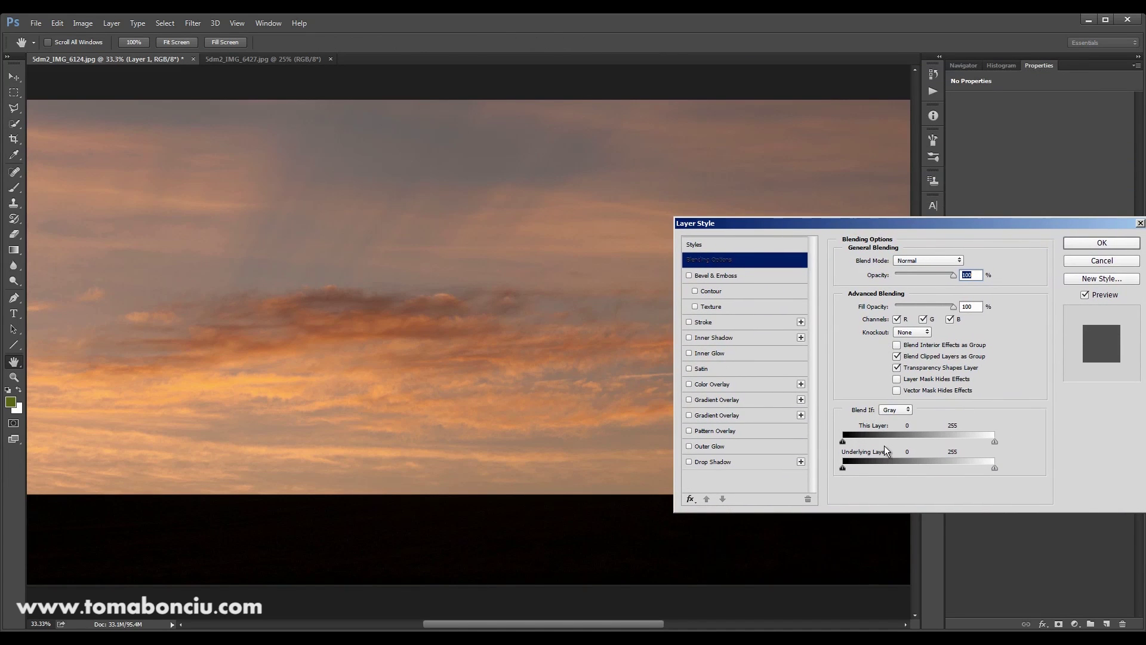
left_click(908, 413)
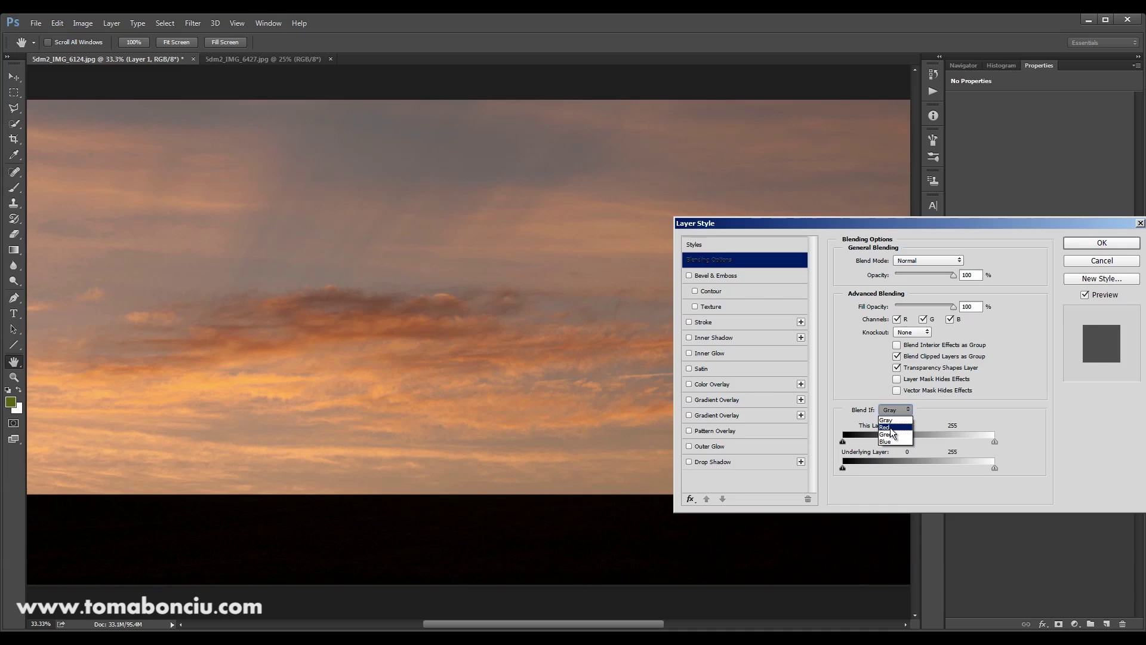
left_click(891, 426)
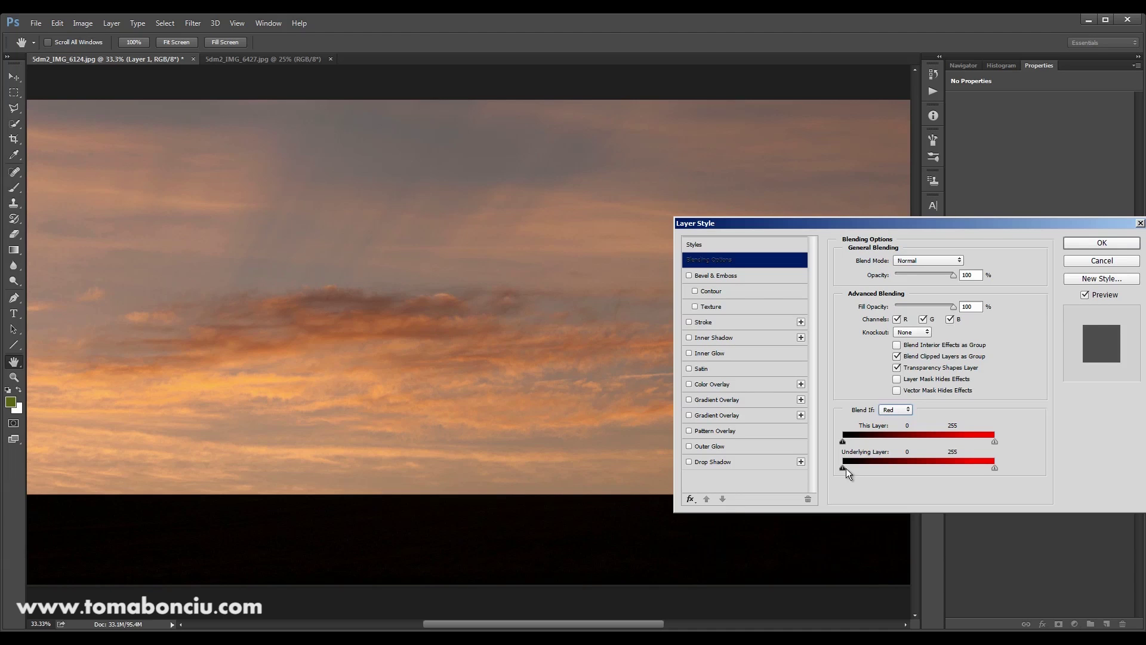
left_click_drag(844, 468, 872, 461)
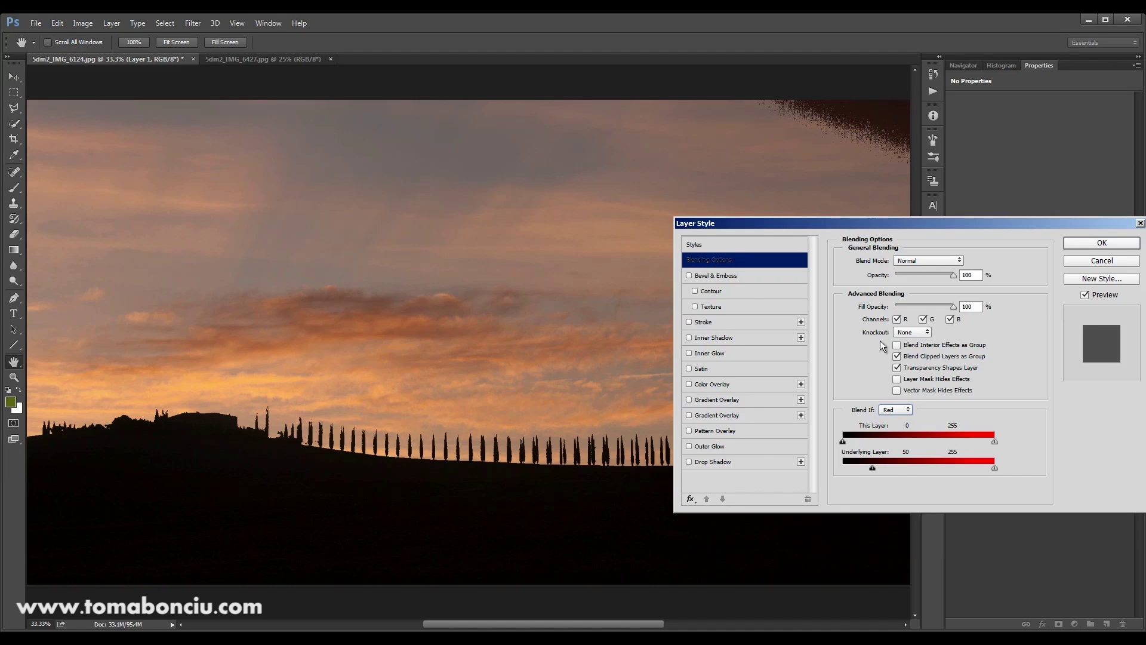
left_click_drag(872, 468, 885, 468)
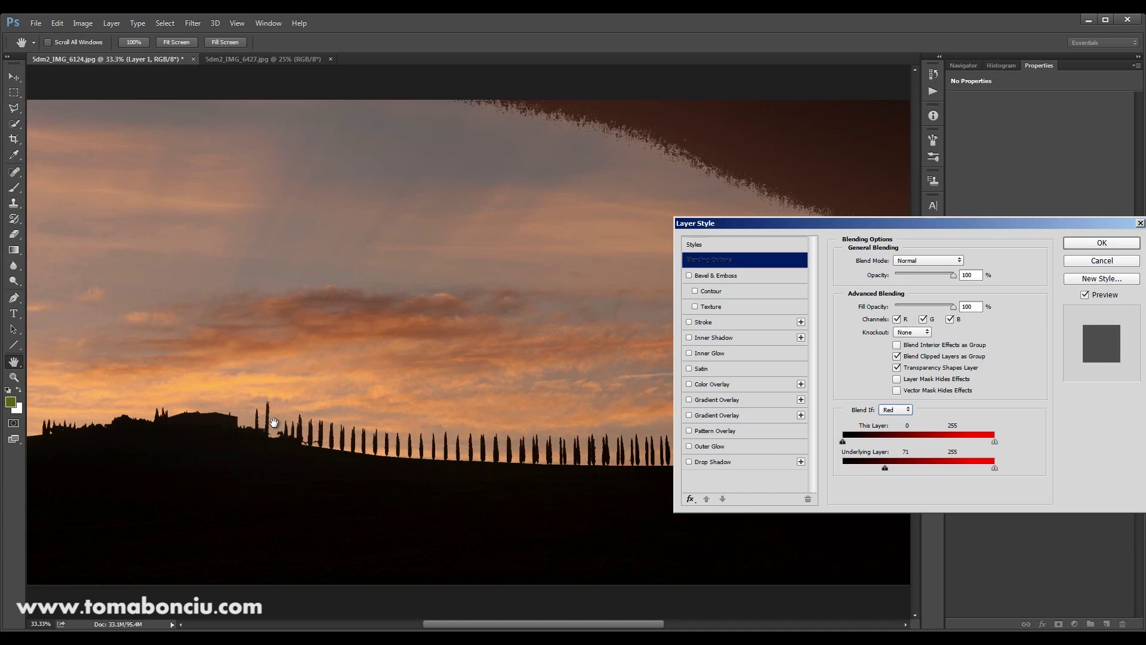
- Apply the Red blend and zoom to 100% to inspect the cypress edges
left_click(1101, 244)
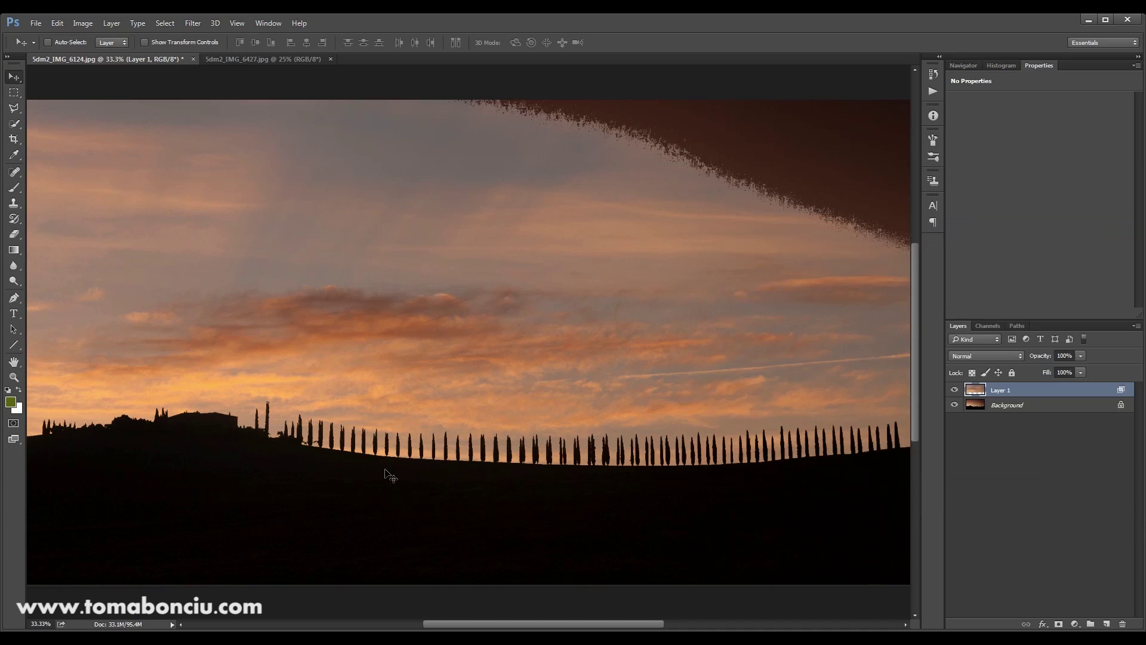
key("ctrl+1")
left_click_drag(323, 530, 480, 378)
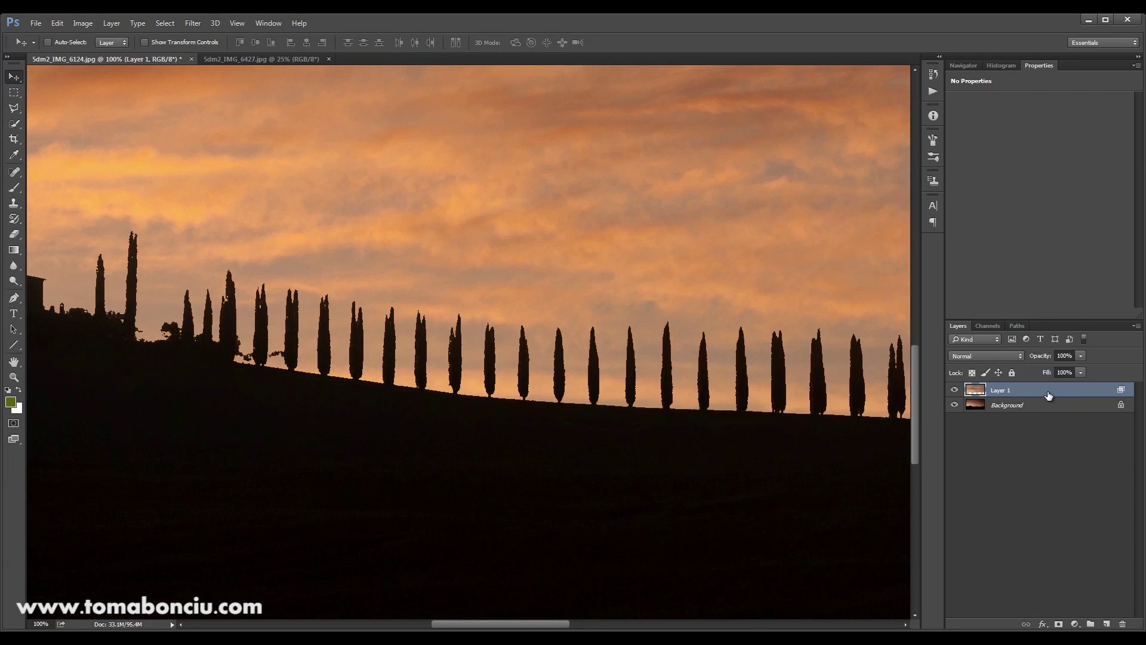
- Alt-split the Underlying Layer black slider to 71/77 to soften the sky-tree edge
double_click(1025, 397)
left_click_drag(597, 127, 774, 183)
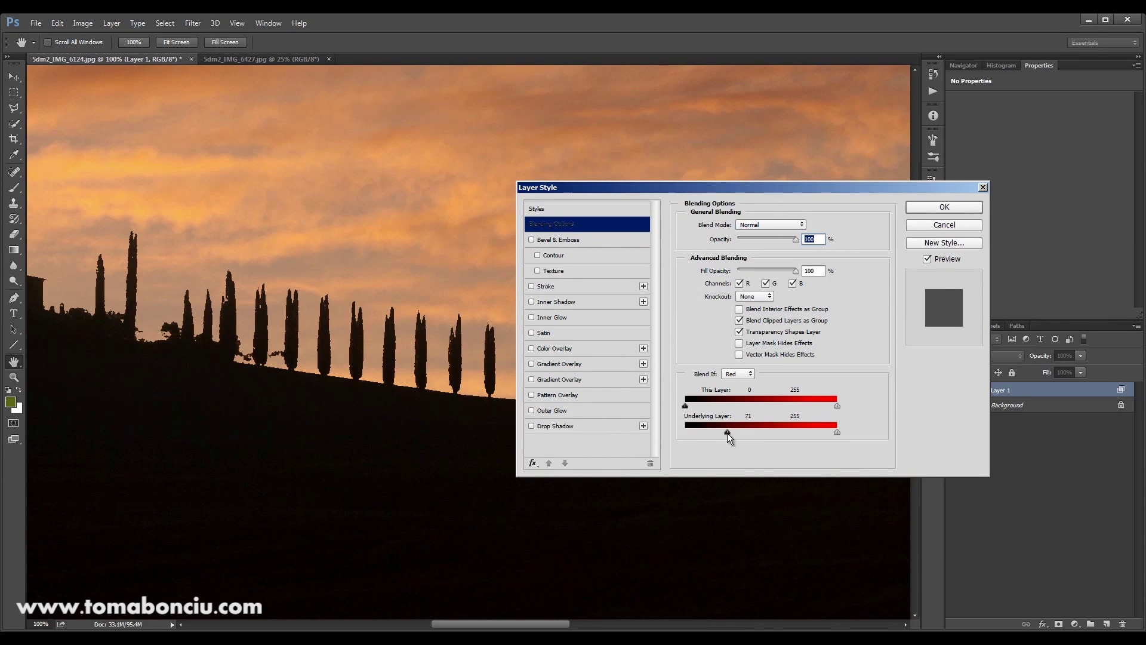
key("alt")
mouse_move(727, 431)
left_mouse_down()
mouse_move(767, 431)
mouse_move(747, 432)
left_mouse_up()
left_click(944, 207)
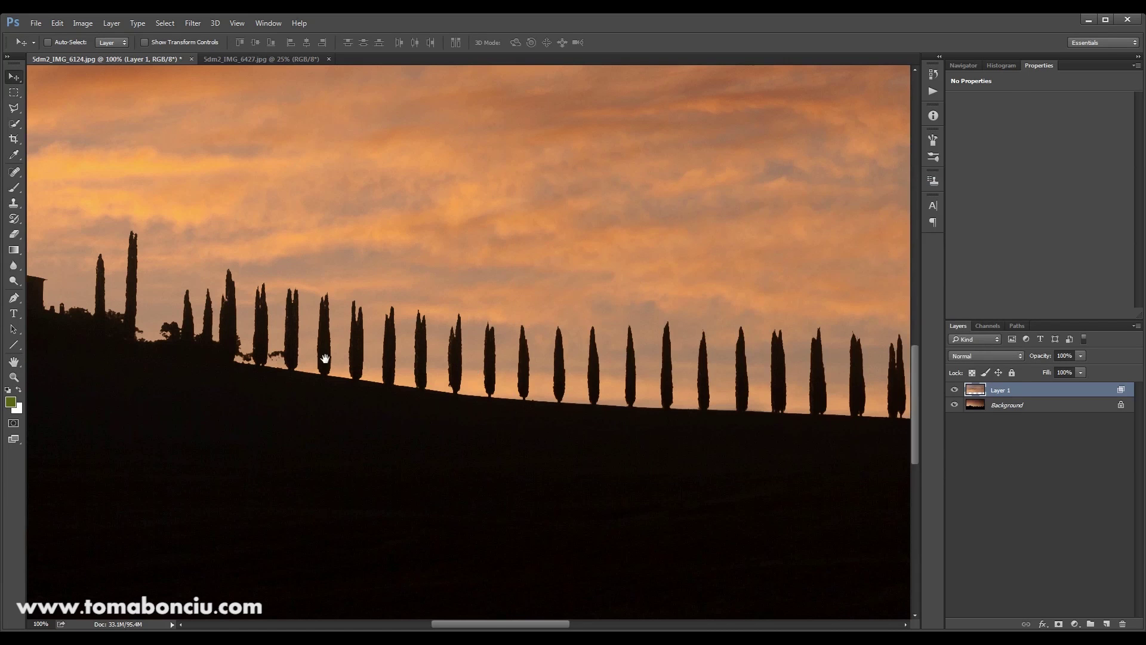
left_click_drag(325, 358, 589, 387)
left_click_drag(486, 412, 342, 381)
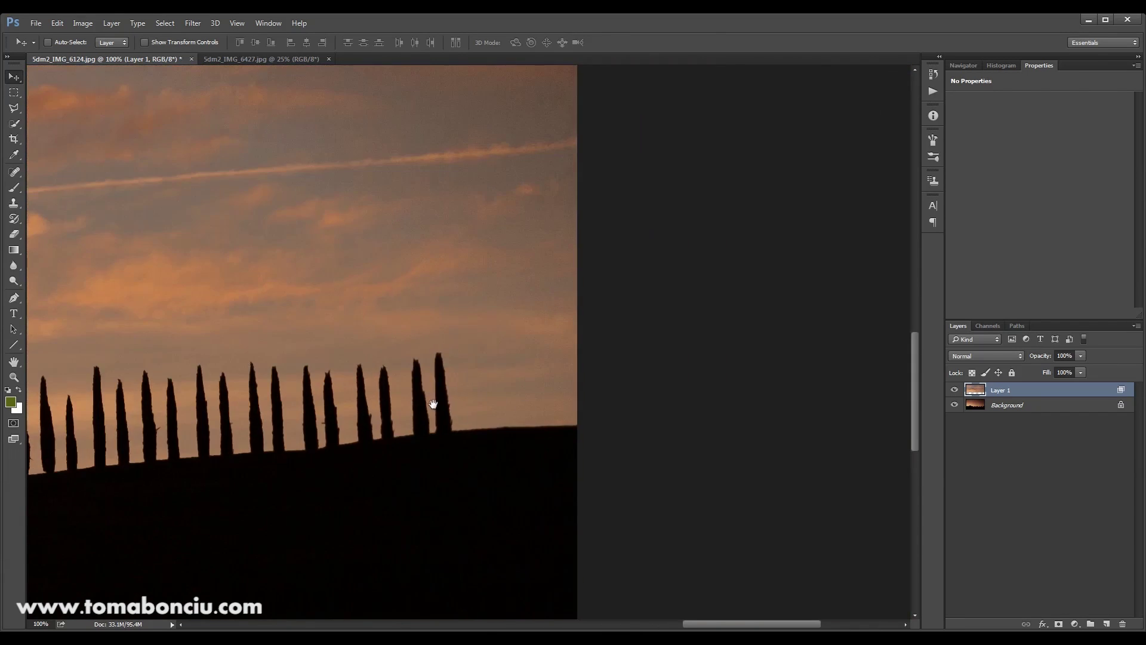
left_click_drag(433, 404, 660, 427)
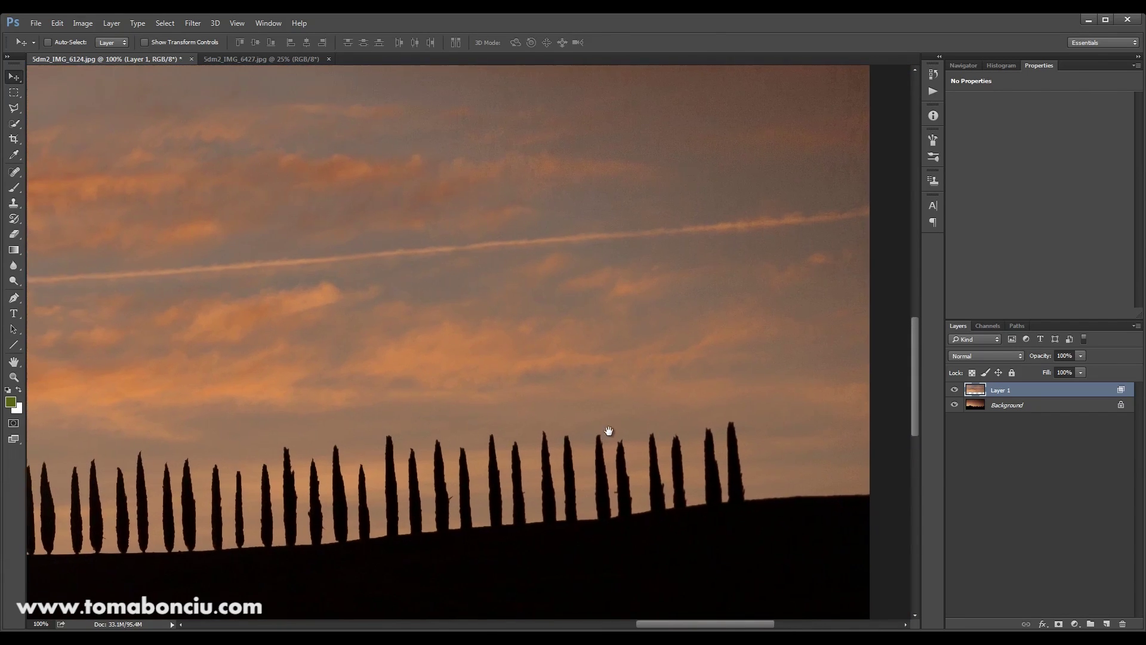
left_click_drag(614, 307, 567, 455)
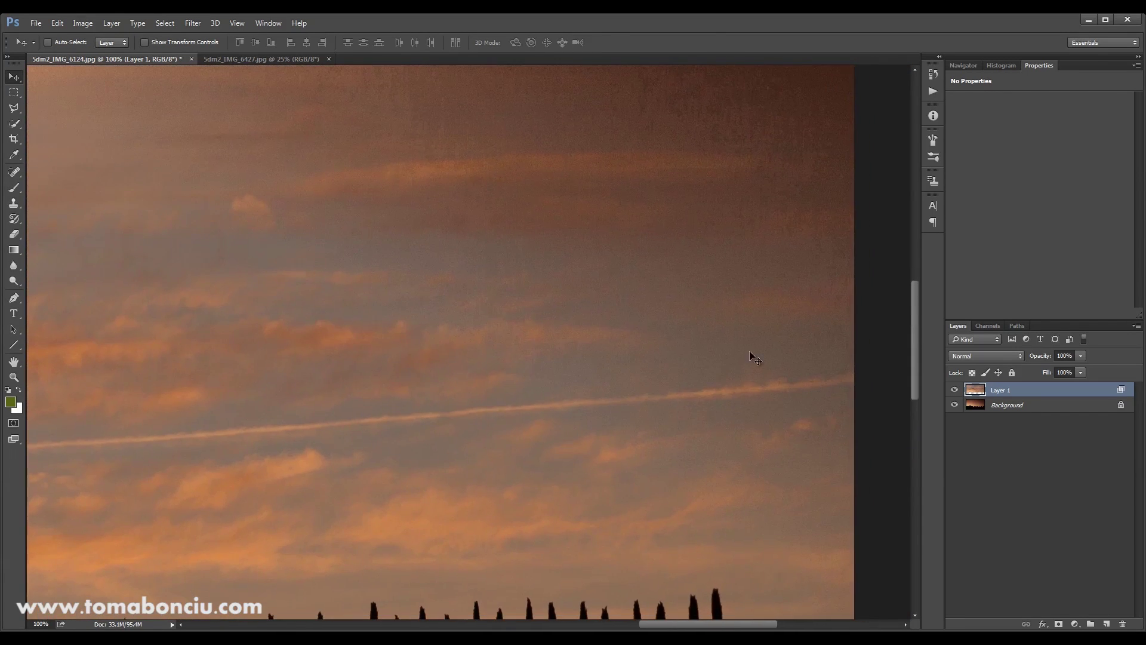
left_click_drag(568, 260, 622, 417)
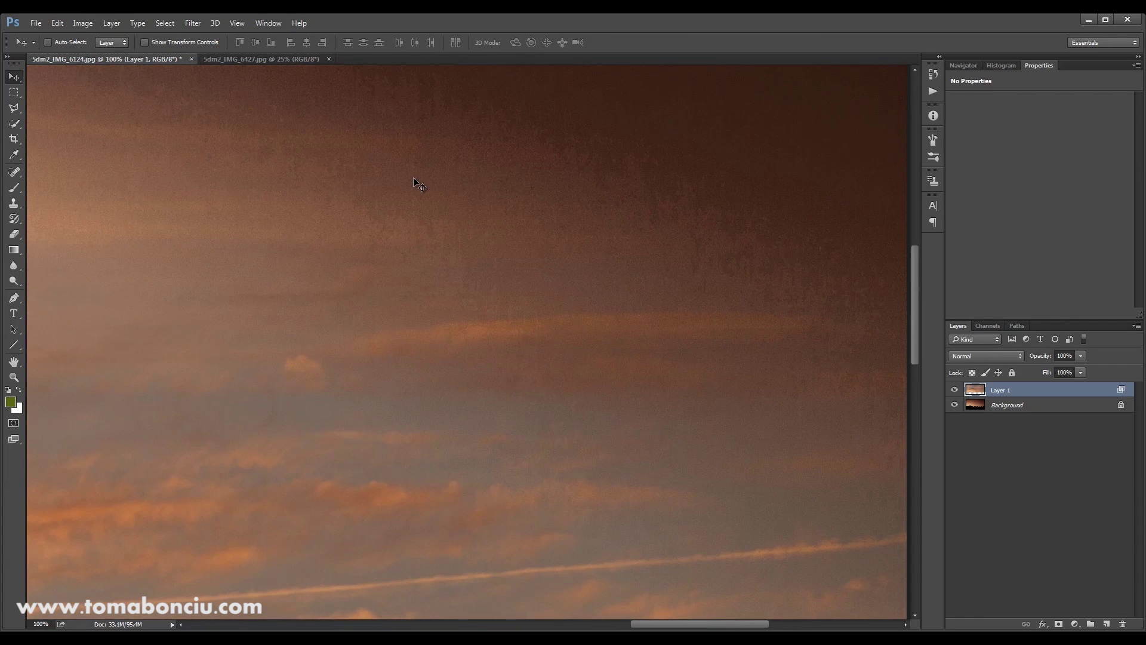
left_click_drag(414, 179, 496, 320)
left_click_drag(225, 263, 589, 360)
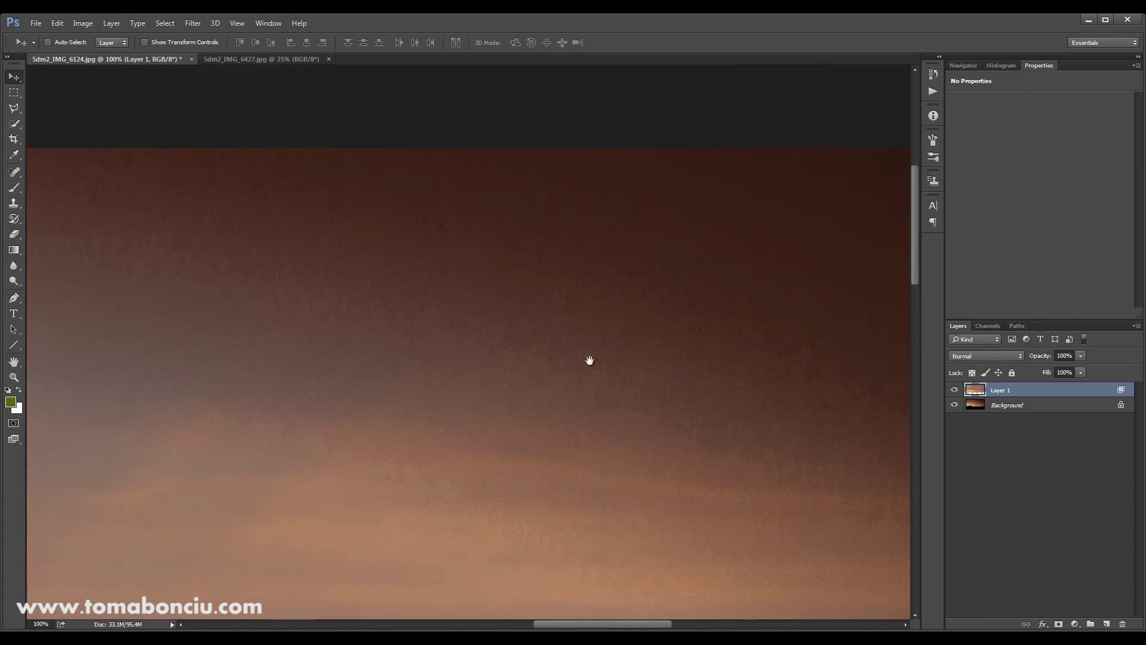
left_click_drag(588, 460, 425, 271)
- Duplicate the sky layer as Layer 1 copy, undoing its accidental deletion
key("ctrl+0")
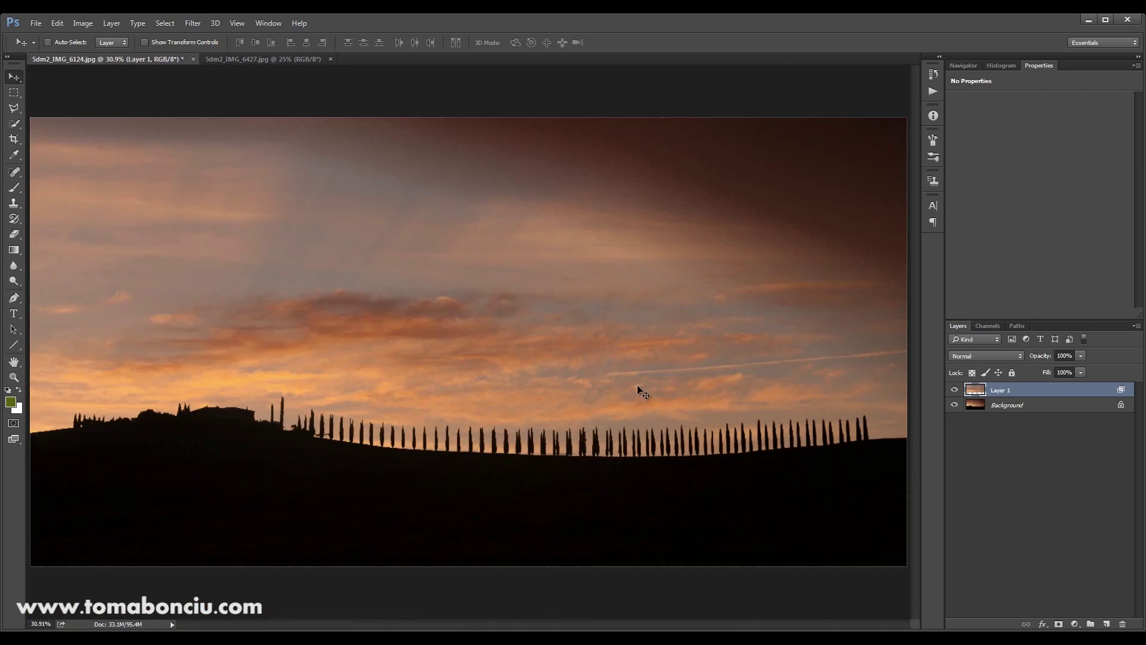
left_click_drag(1059, 393, 1105, 623)
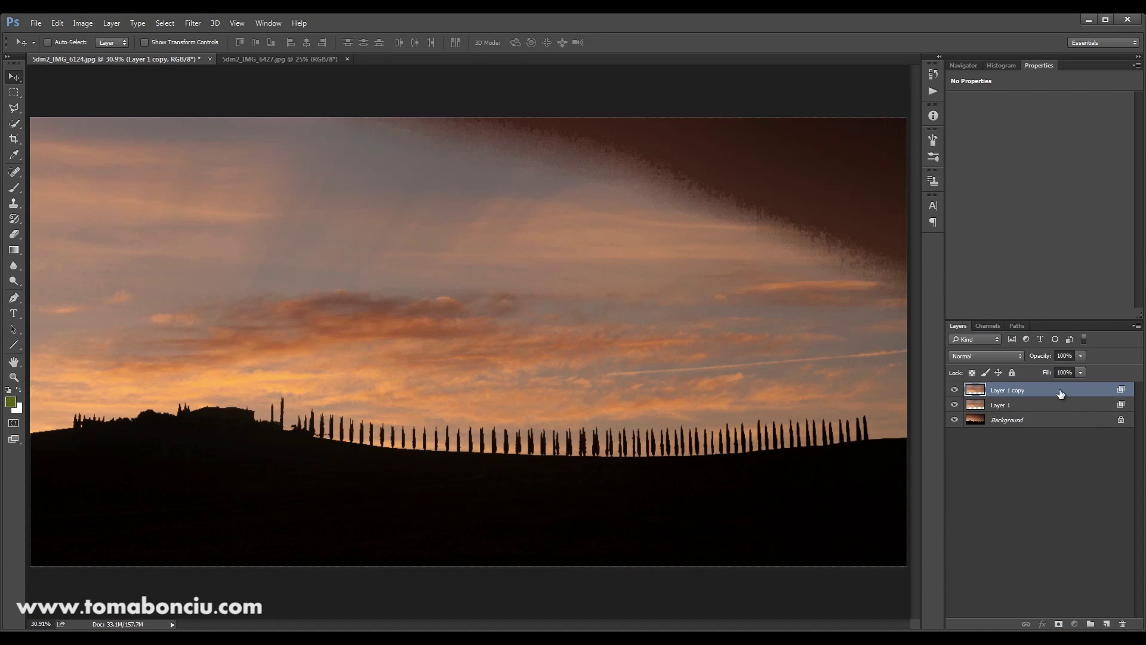
left_click_drag(1056, 391, 1122, 623)
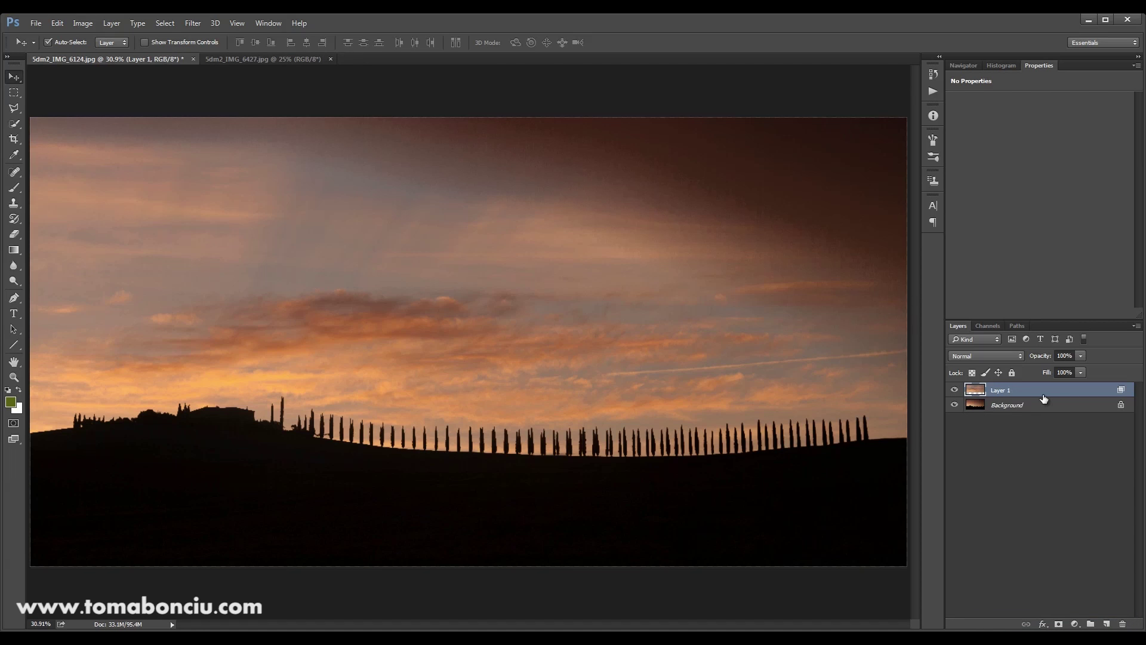
key("ctrl+z")
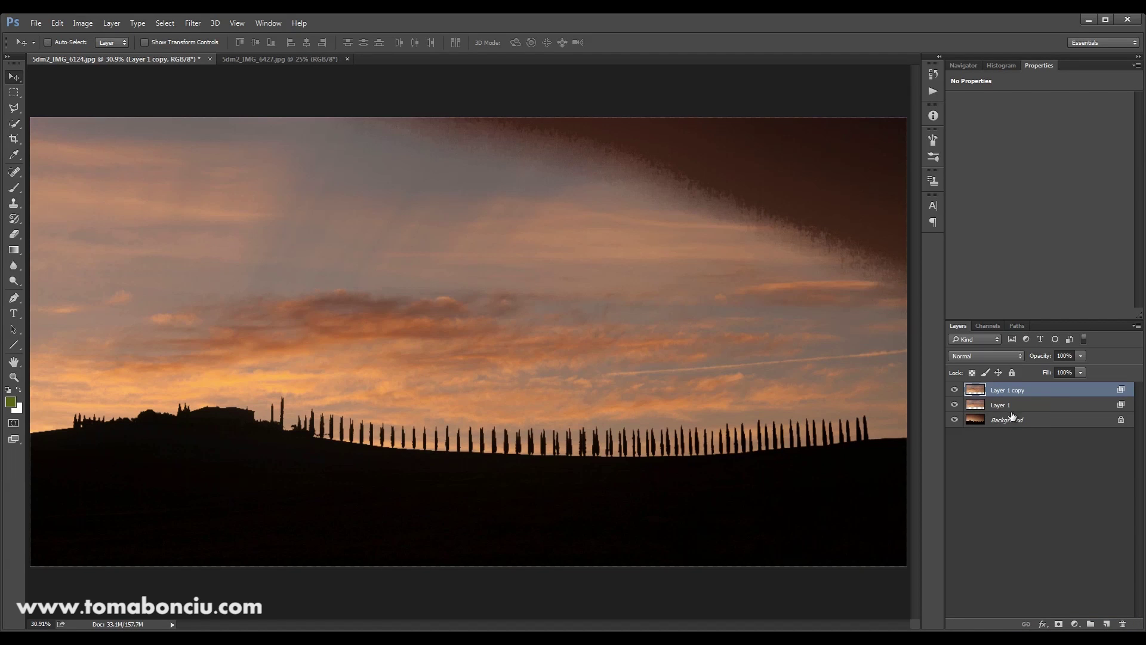
- Reset Layer 1 copy's Underlying Layer Blend If black slider to 0
double_click(1041, 395)
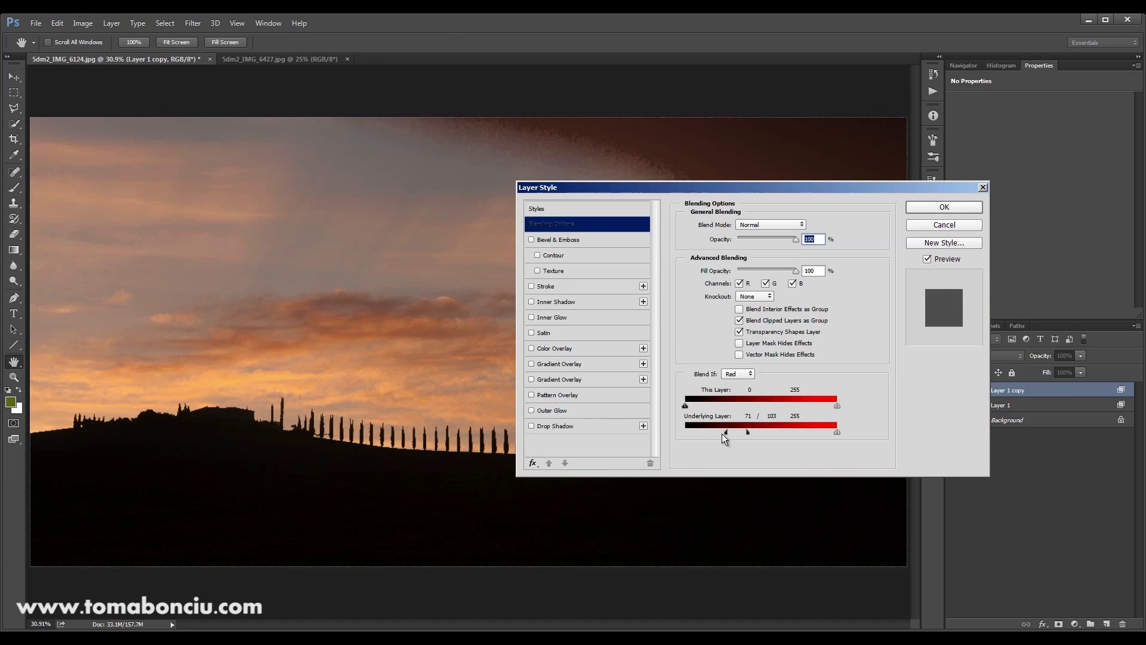
left_click_drag(725, 432, 684, 432)
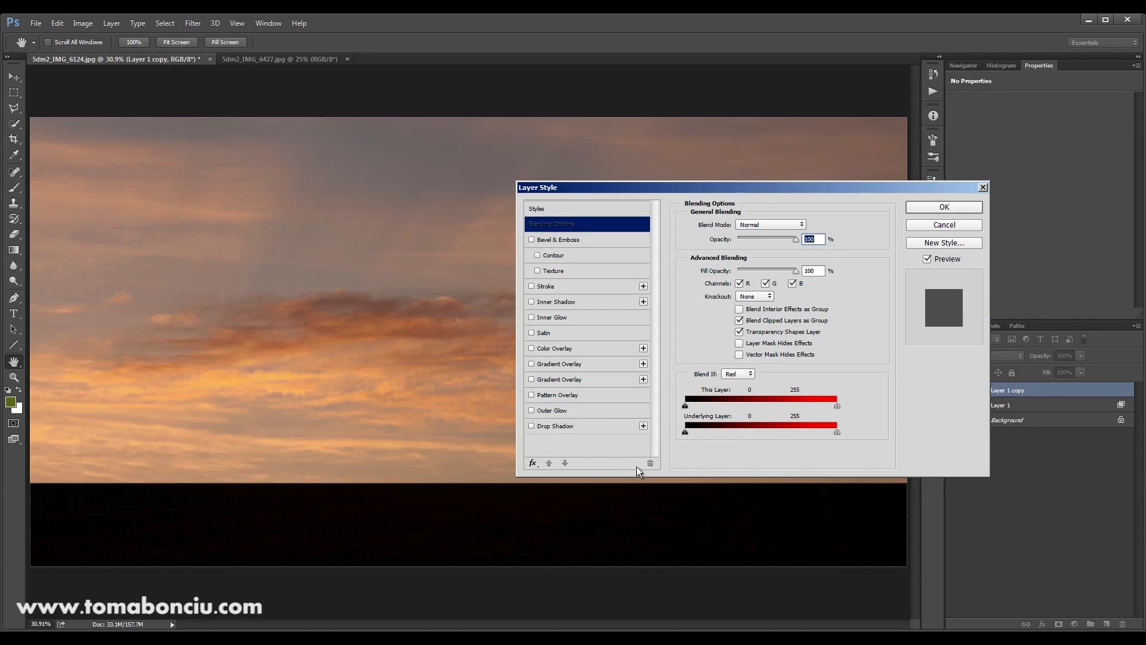
left_click(938, 207)
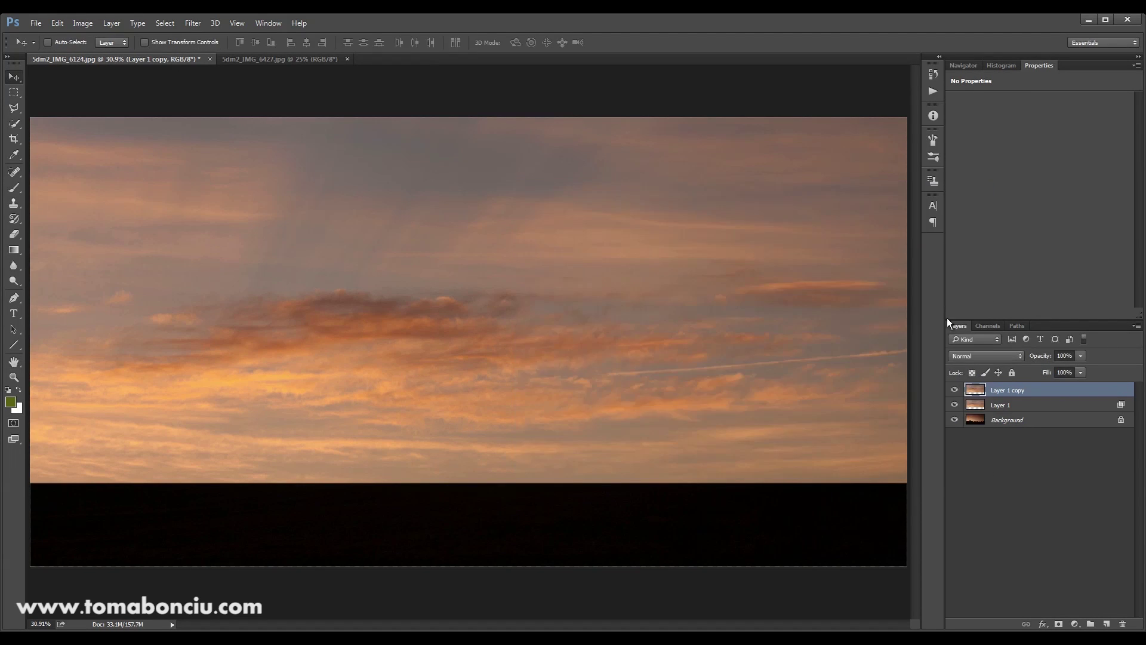
- Add a layer mask to Layer 1 copy with a black-to-white gradient from the hills upward
left_click(1058, 624)
key("g")
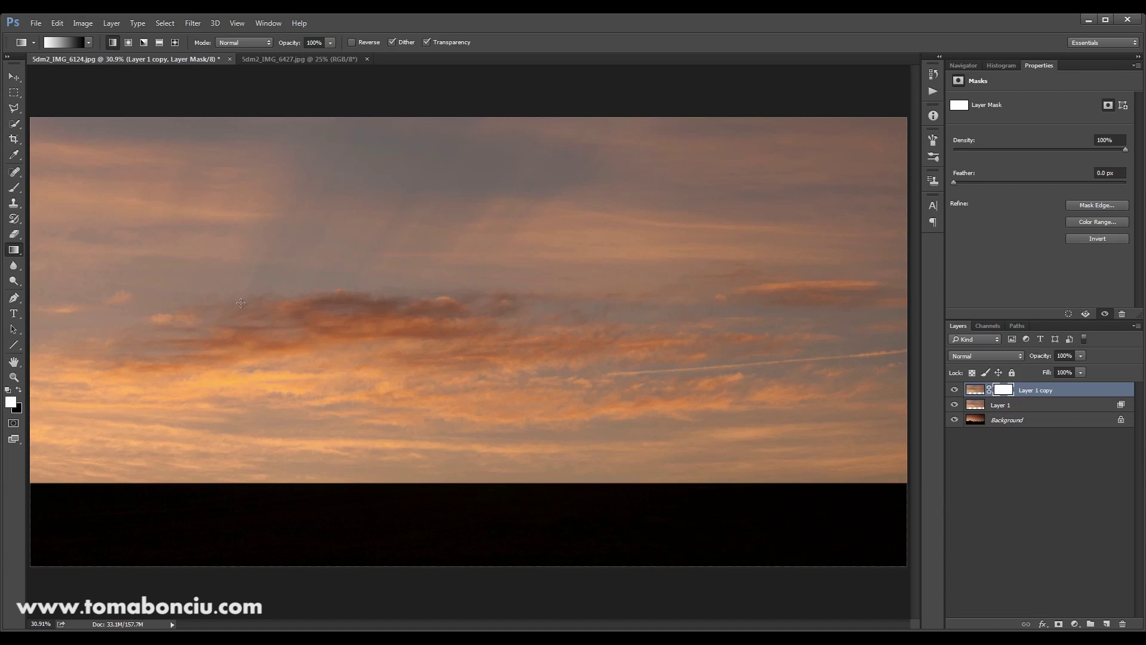
left_click_drag(240, 303, 249, 397)
left_click_drag(260, 311, 258, 417)
left_click_drag(249, 336, 249, 425)
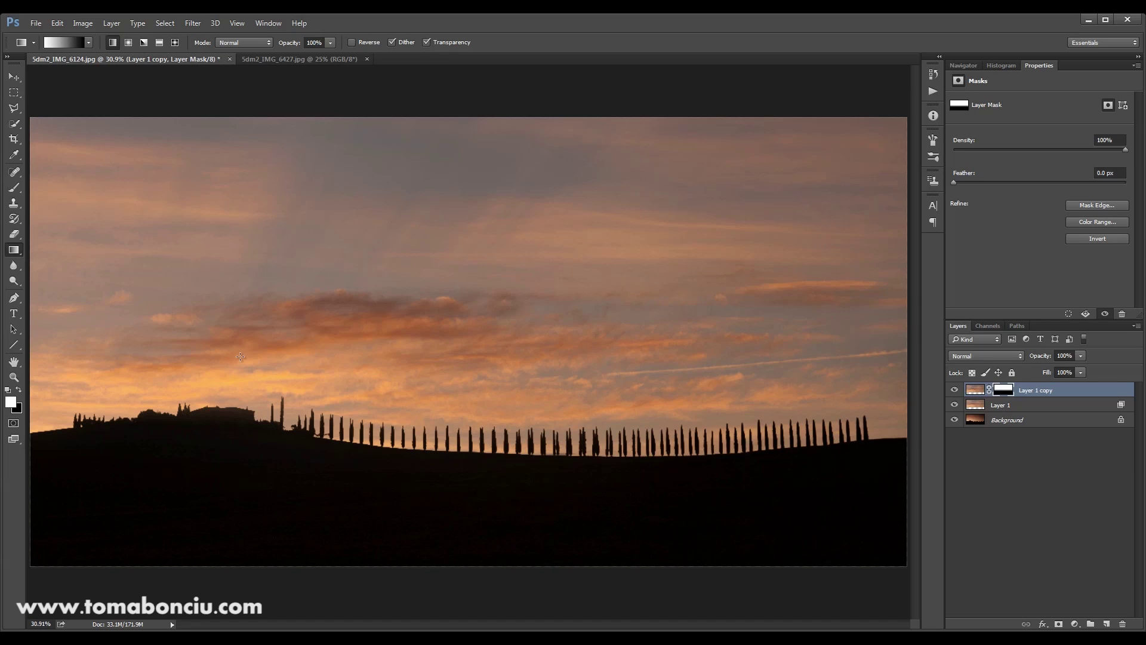
left_click_drag(241, 351, 234, 397)
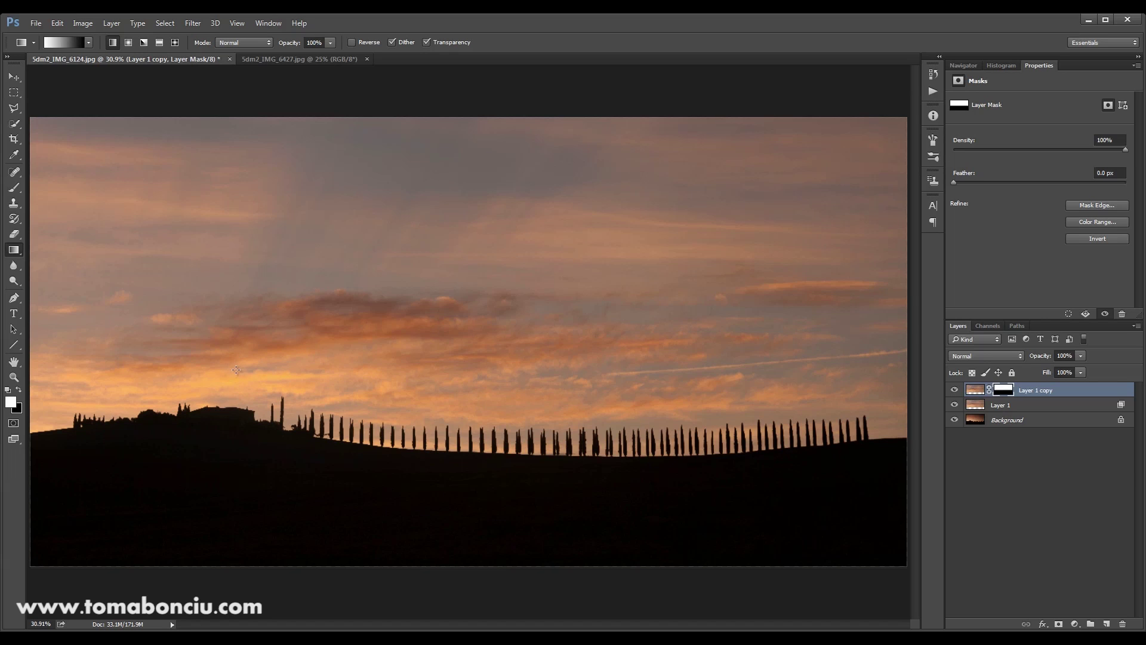
left_click(954, 390)
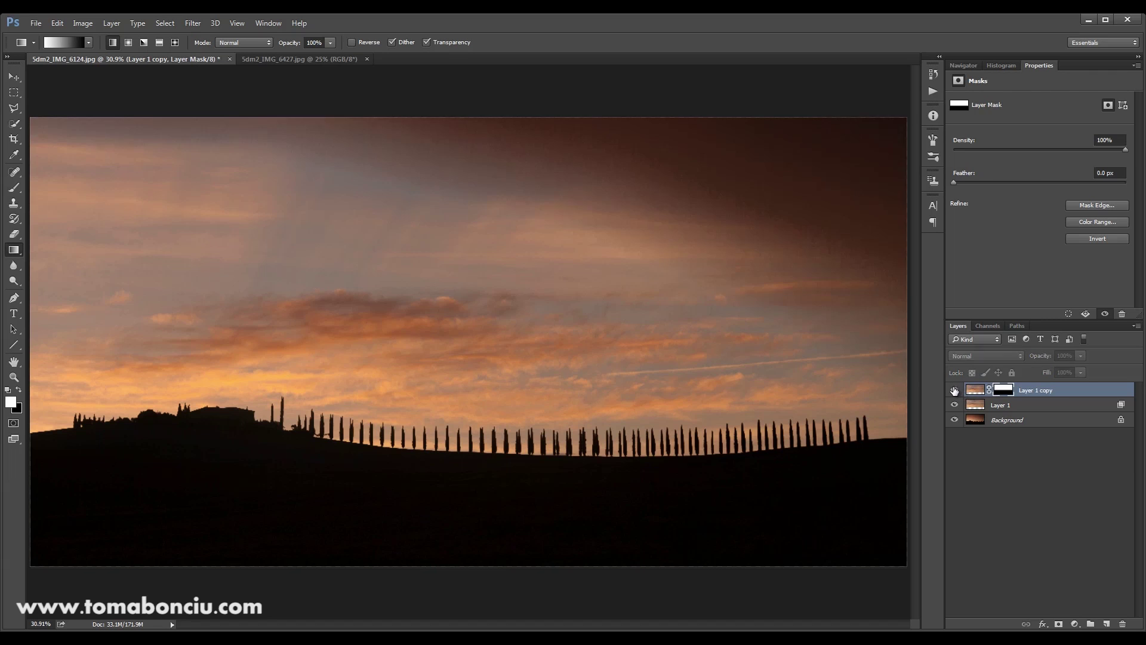
left_click(954, 390)
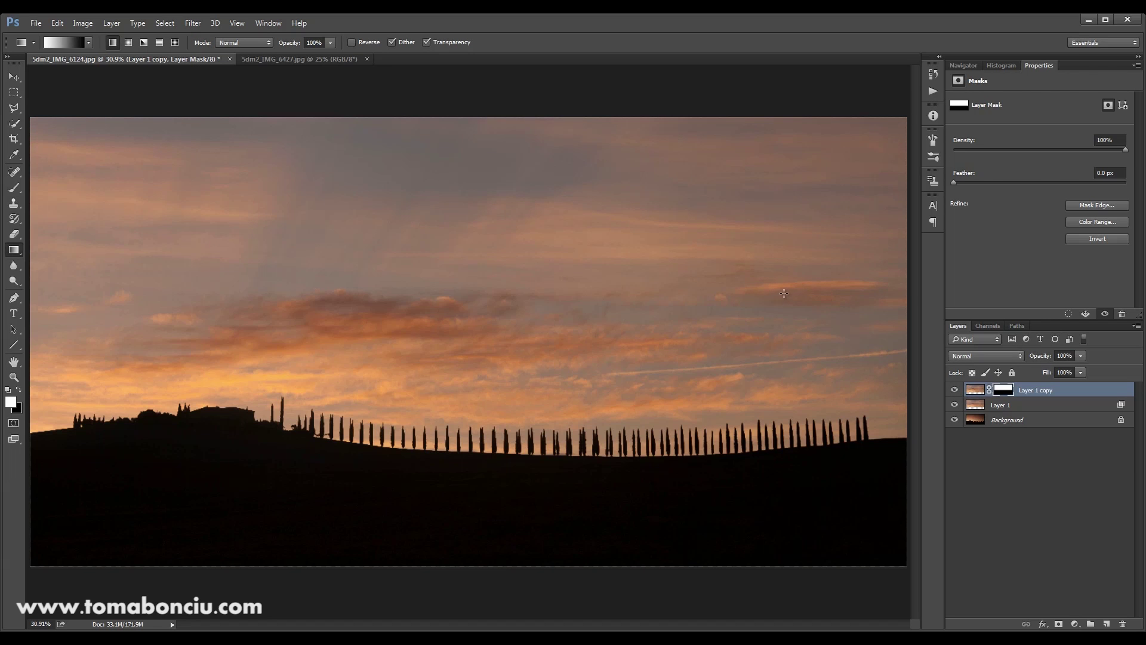
key("ctrl+plus")
key("ctrl+plus")
left_click_drag(787, 275, 776, 280)
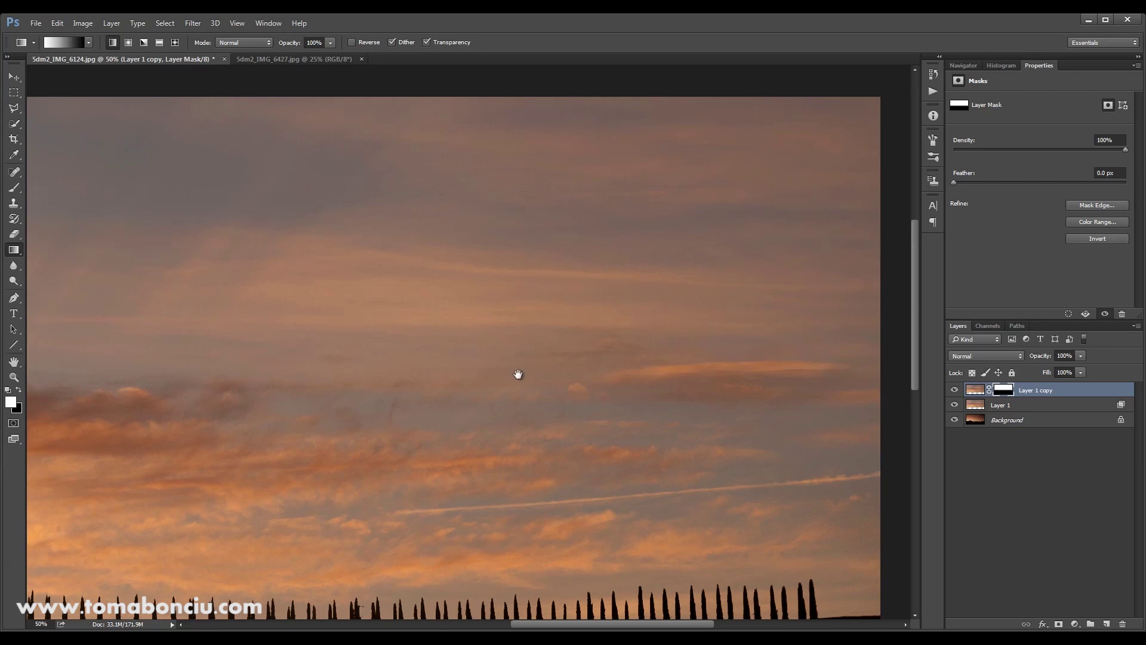
left_click_drag(517, 376, 696, 374)
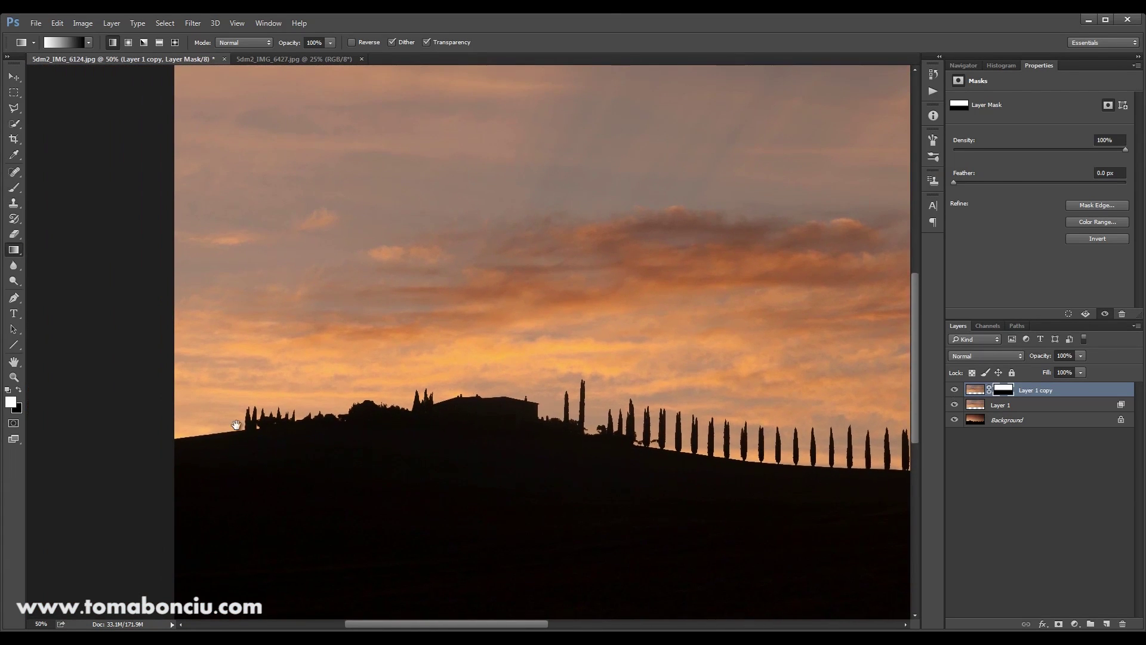
left_click_drag(812, 440, 366, 411)
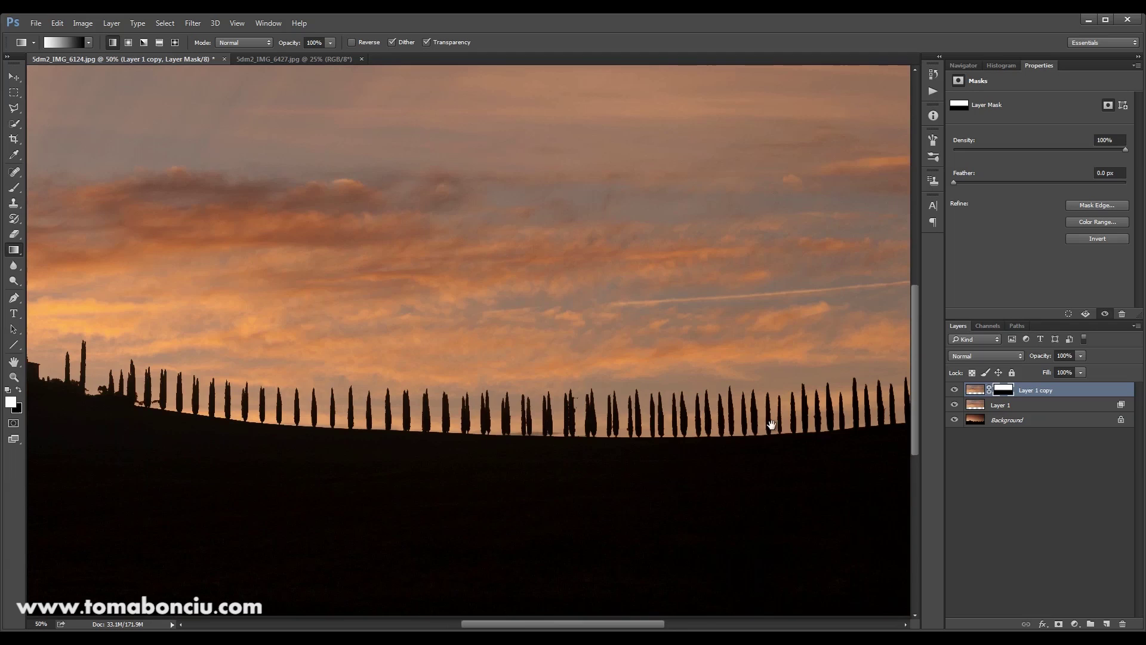
left_click_drag(767, 409, 744, 412)
key("ctrl+minus")
key("ctrl+minus")
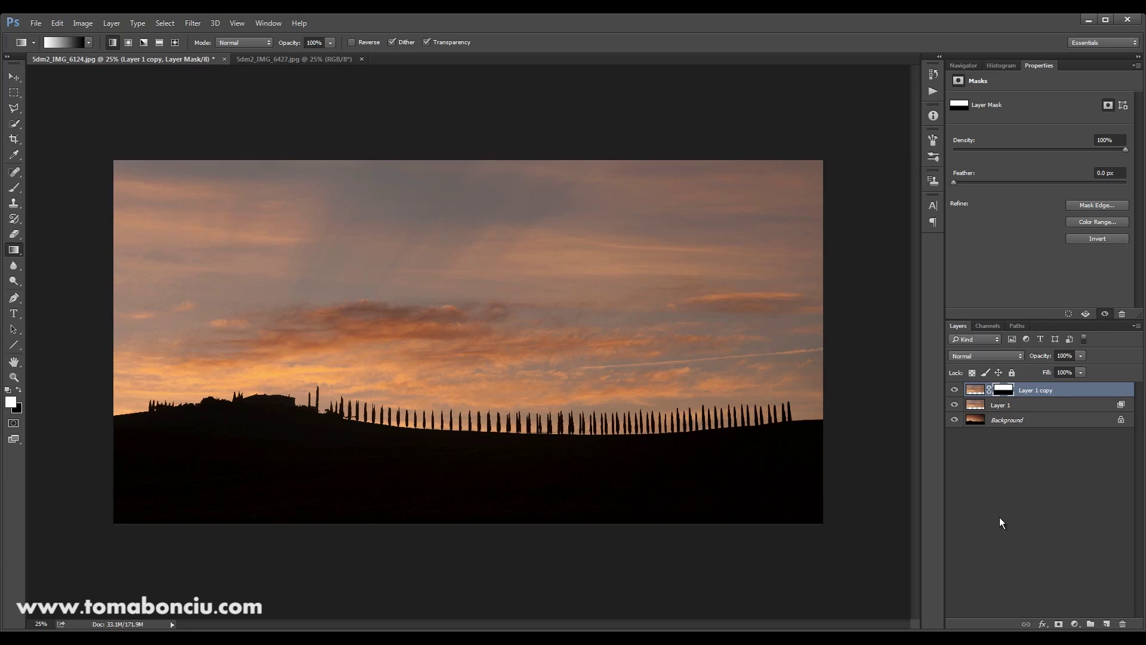
- Add a Curves adjustment layer with an S-curve: highlights raised, shadows lowered
left_click(1075, 624)
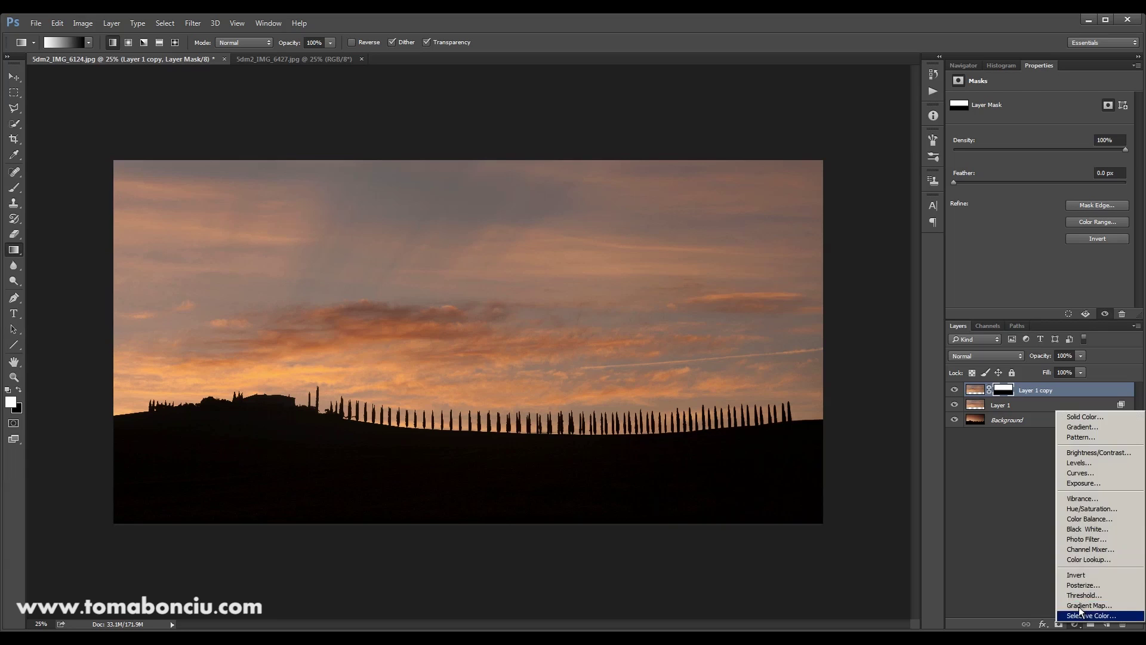
left_click(1075, 473)
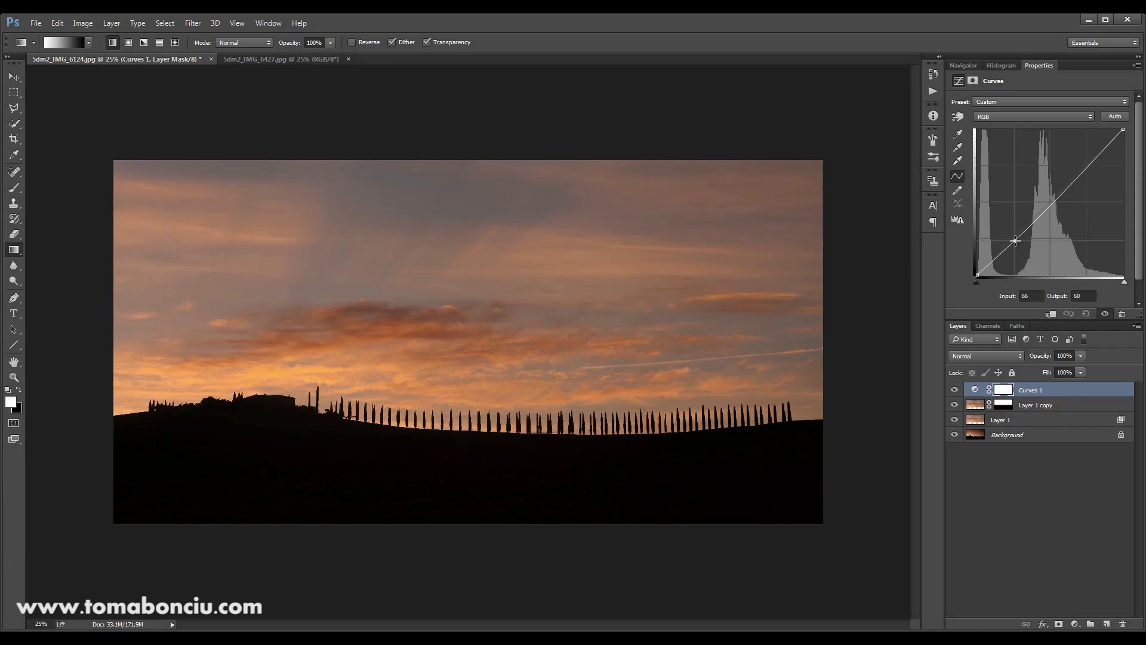
left_click_drag(1014, 240, 1020, 240)
left_click(1079, 171)
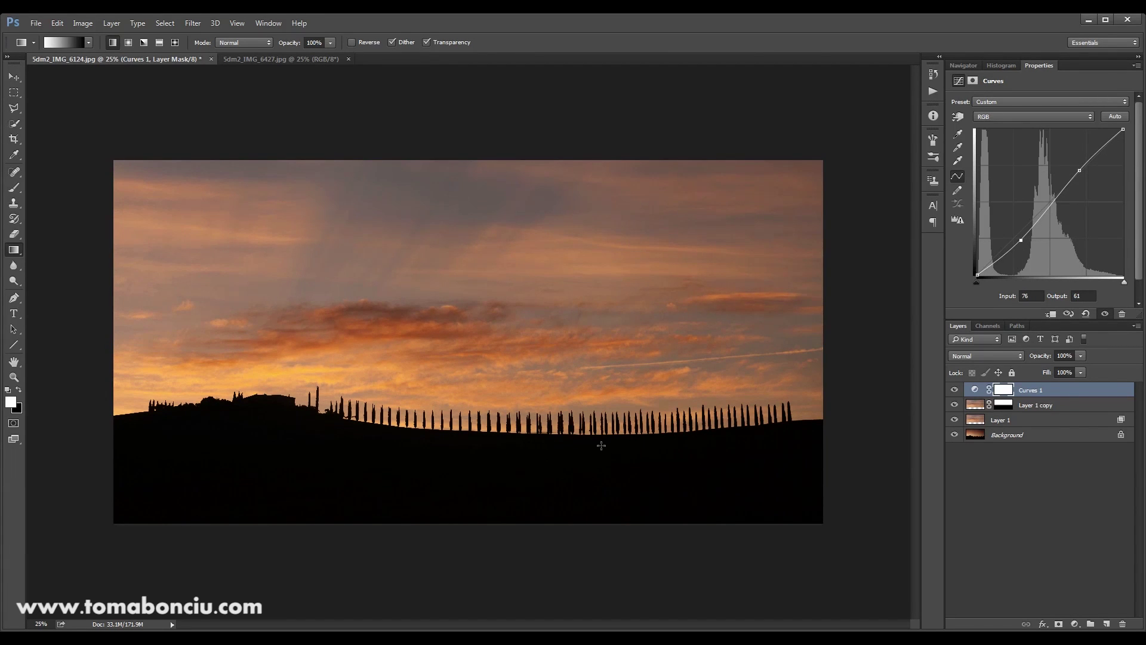
scroll(601, 445, "up", 2)
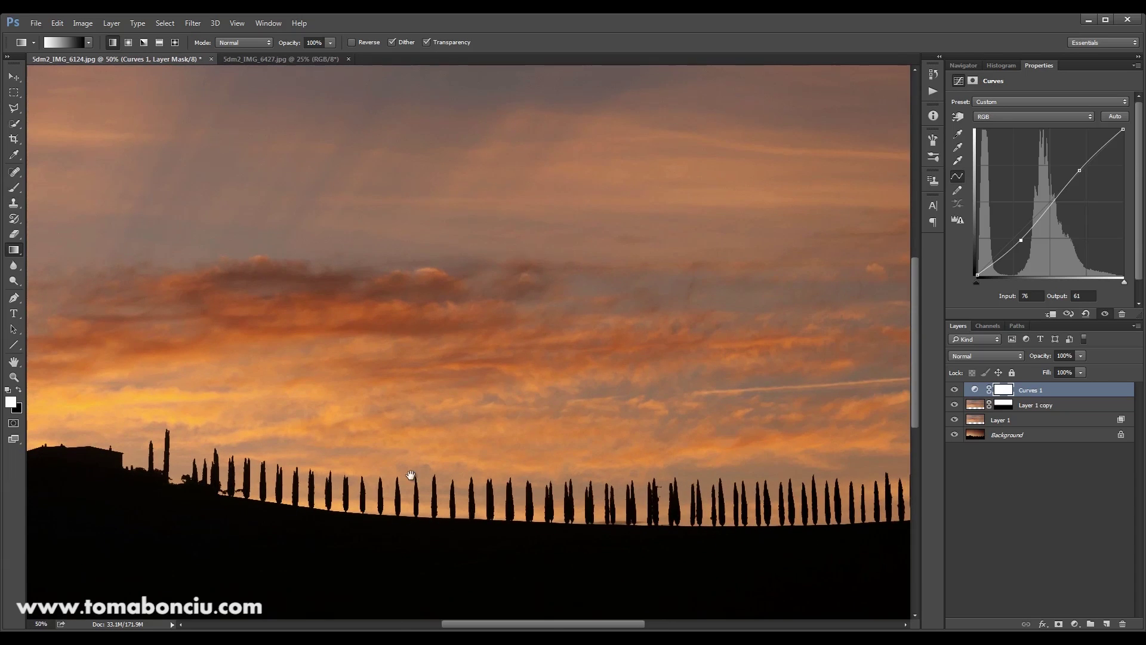
left_click_drag(411, 474, 491, 374)
left_click_drag(643, 386, 489, 469)
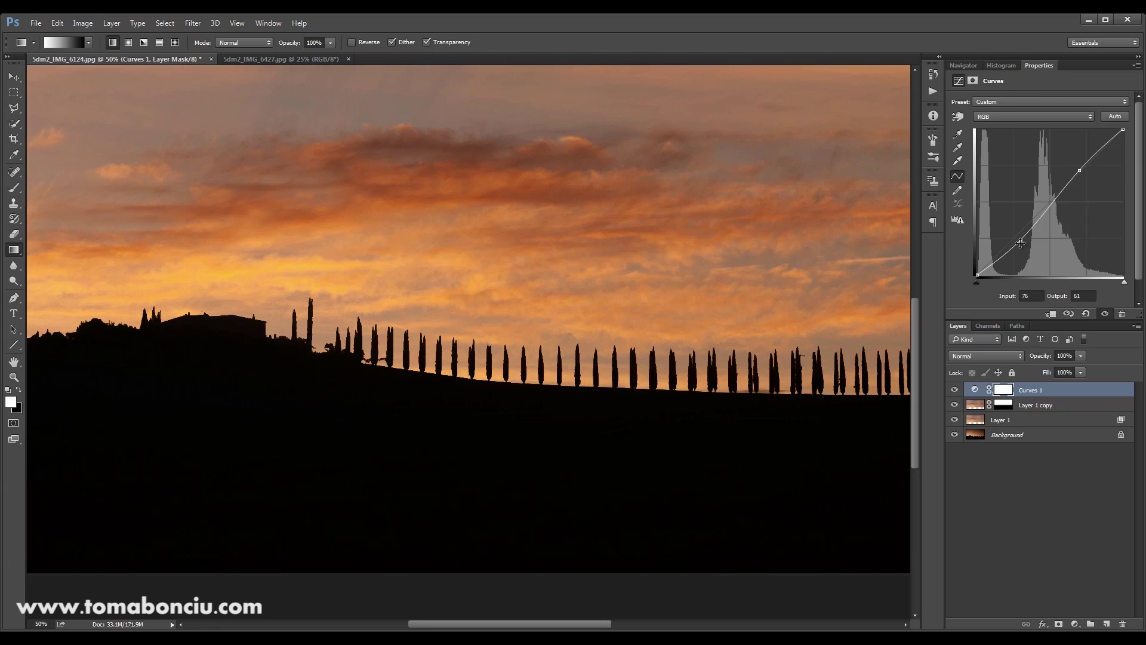
- Add and remove an extra curve point, then invert the Curves 1 mask twice to compare
left_click(1003, 252)
left_click_drag(1003, 251, 1000, 284)
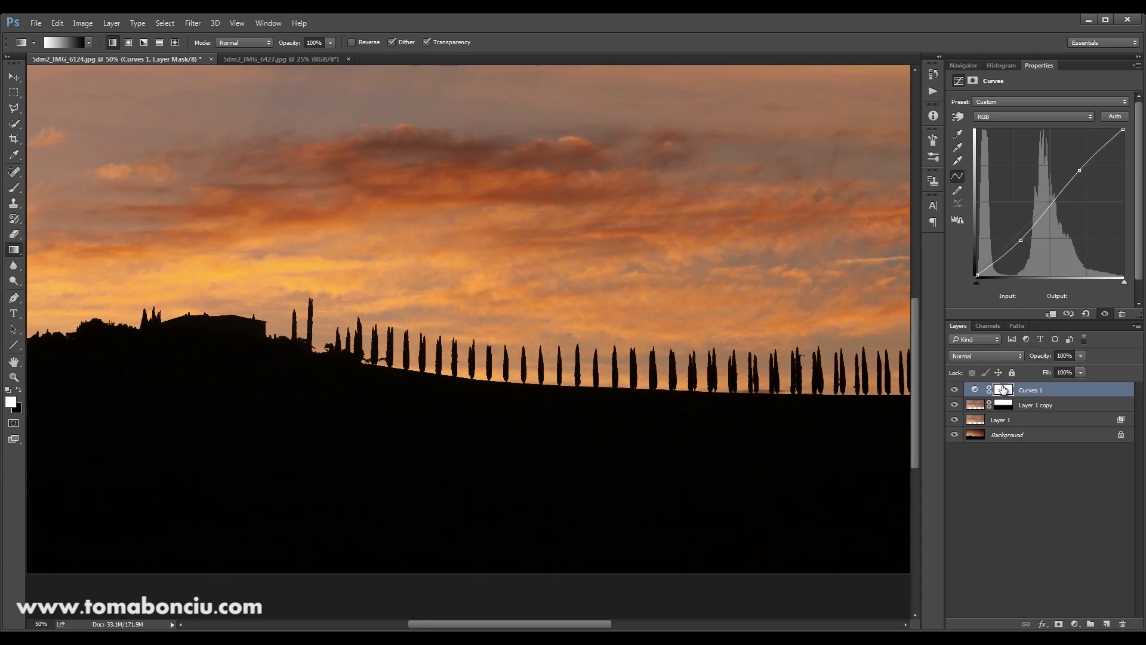
left_click(1003, 390)
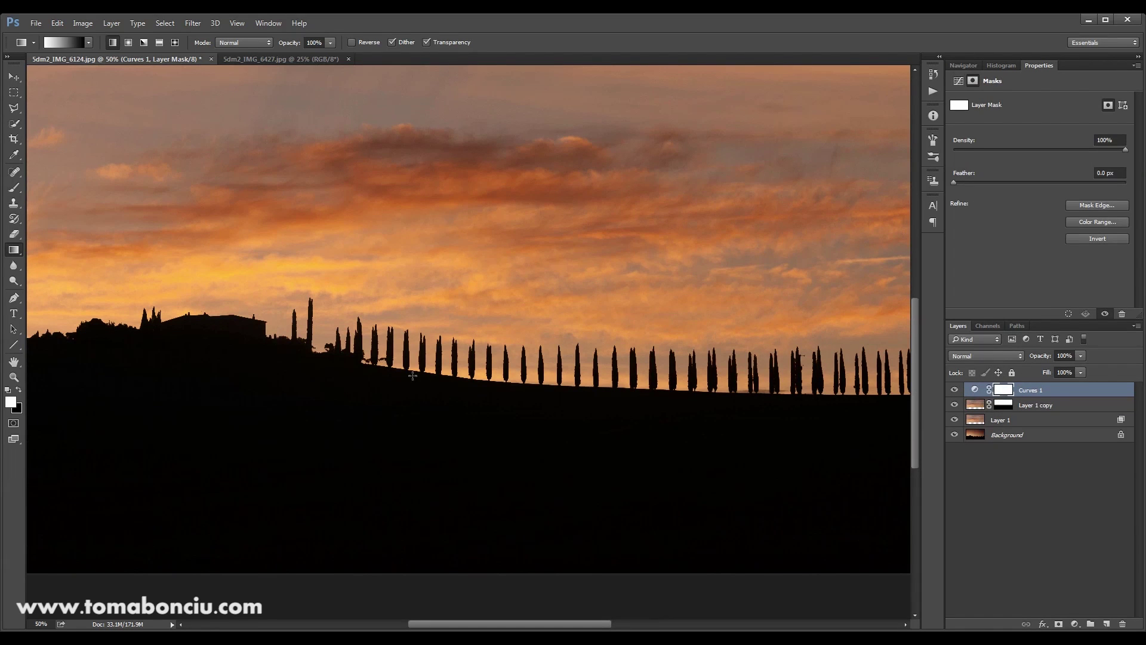
key("ctrl+i")
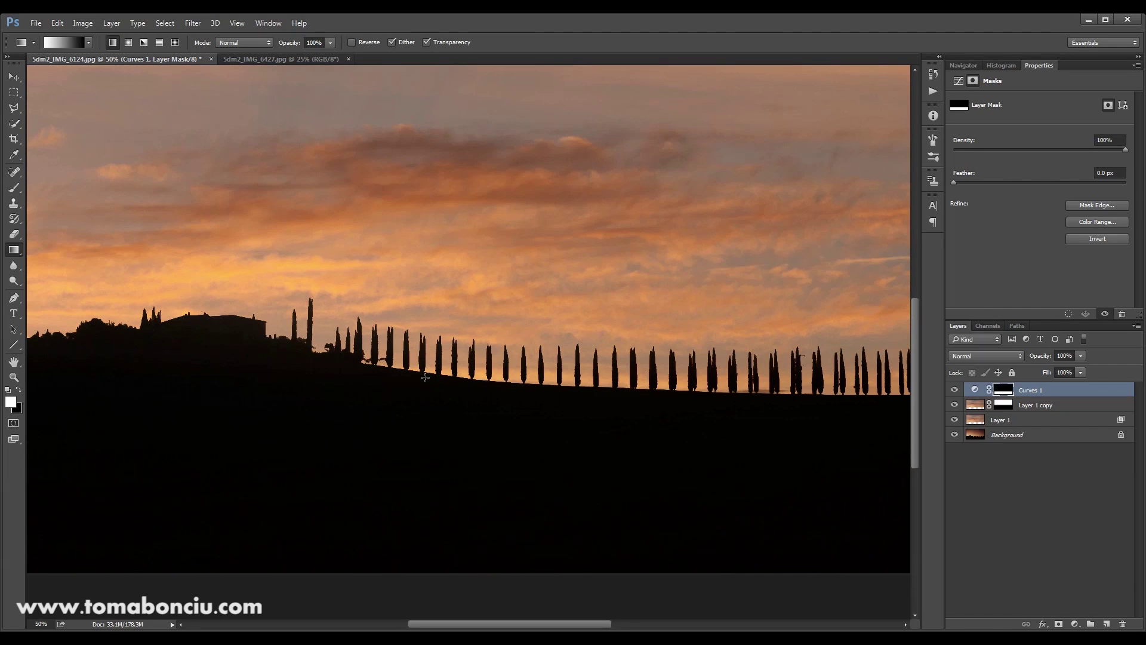
key("ctrl+i")
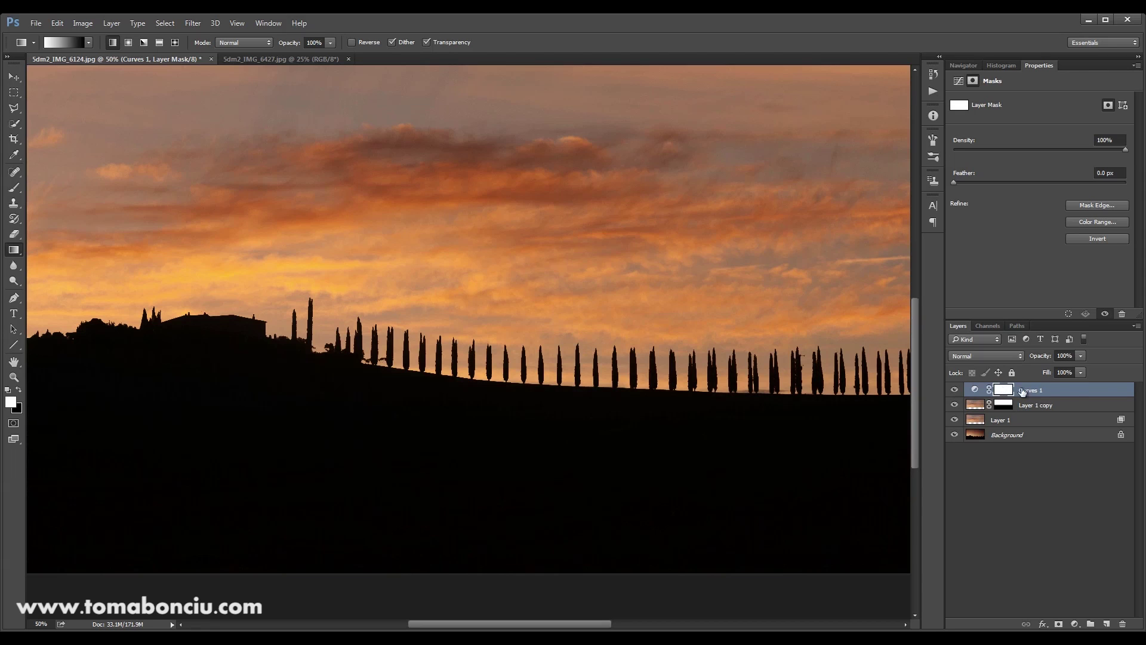
- Split the Curves 1 Gray Underlying Layer black slider to 82/156 for a soft transition
double_click(1077, 392)
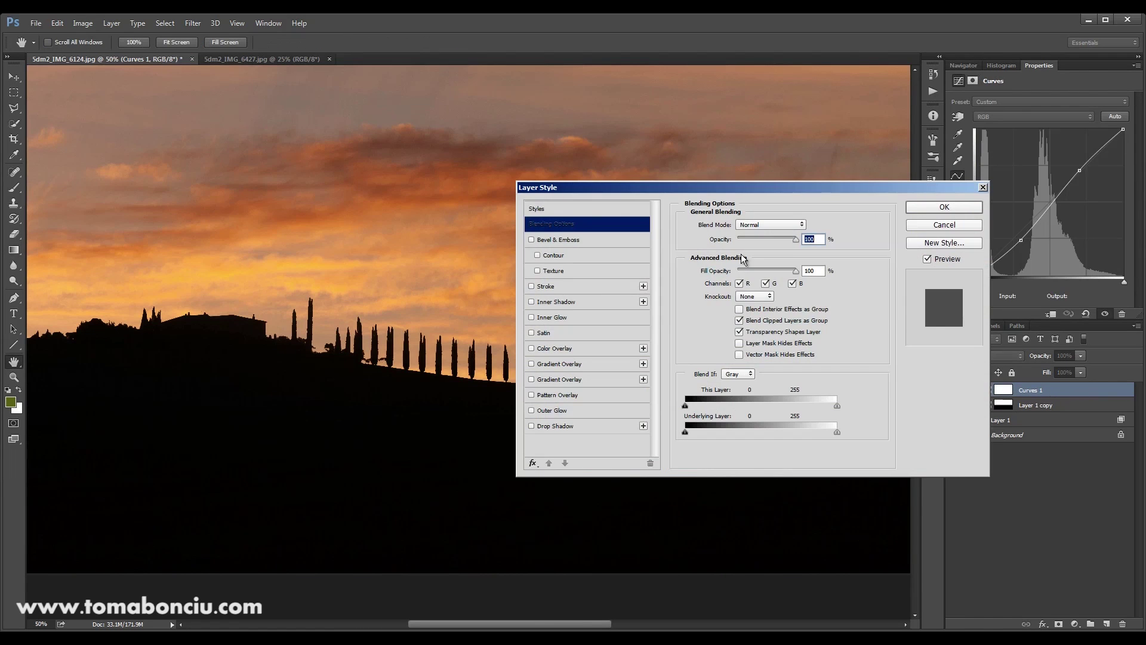
left_click_drag(706, 189, 818, 152)
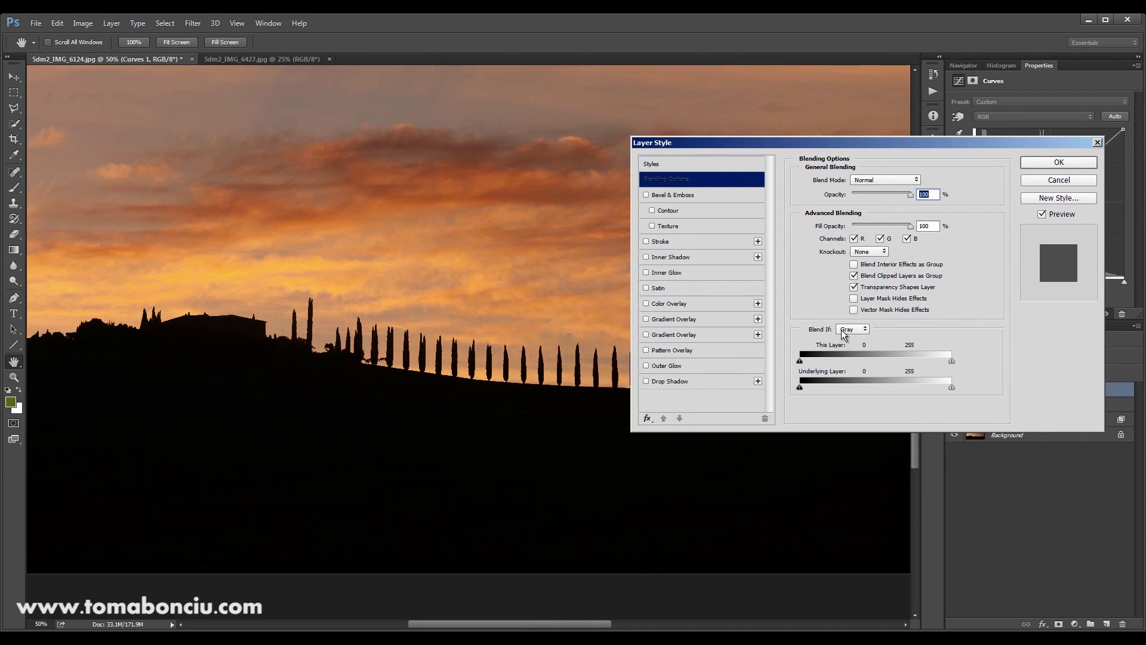
key("alt")
left_click_drag(851, 381, 846, 382)
left_click_drag(800, 387, 842, 387)
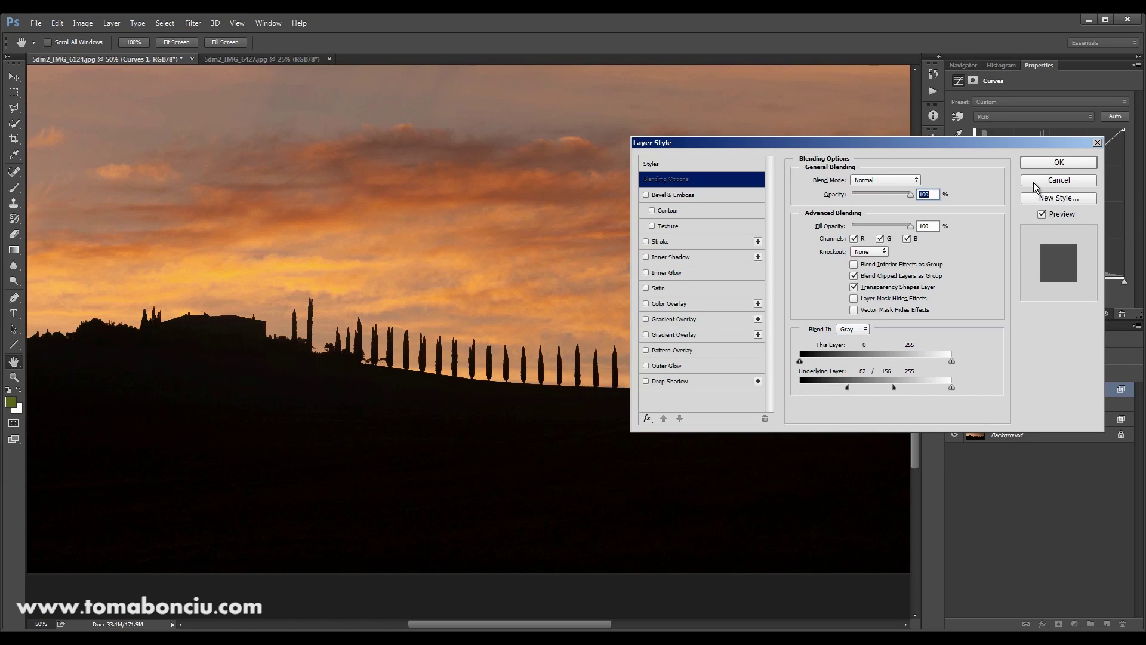
left_click(1059, 162)
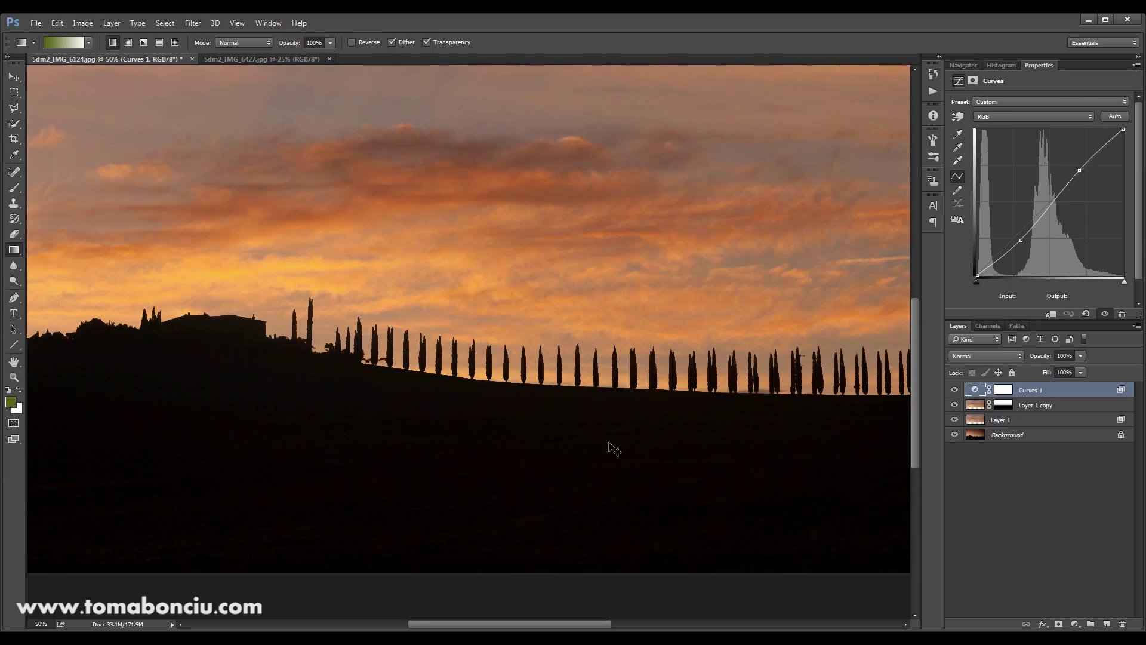
- Drag the lower Curves point down to input 77, output 57
key("ctrl+minus")
key("ctrl+minus")
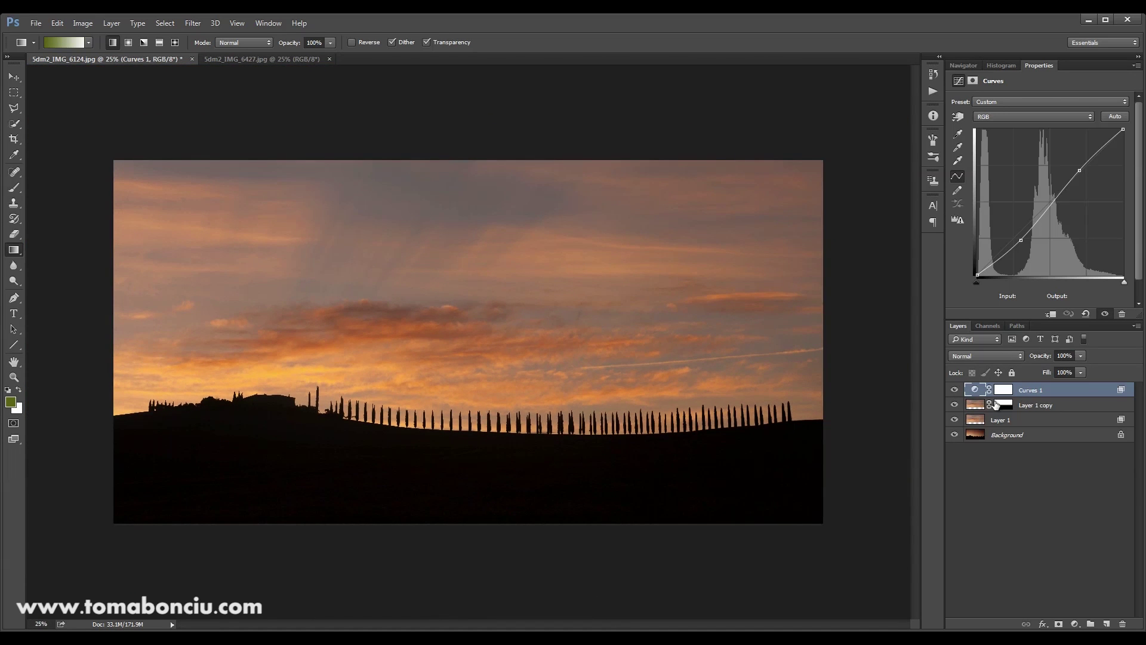
left_click_drag(1021, 240, 1023, 245)
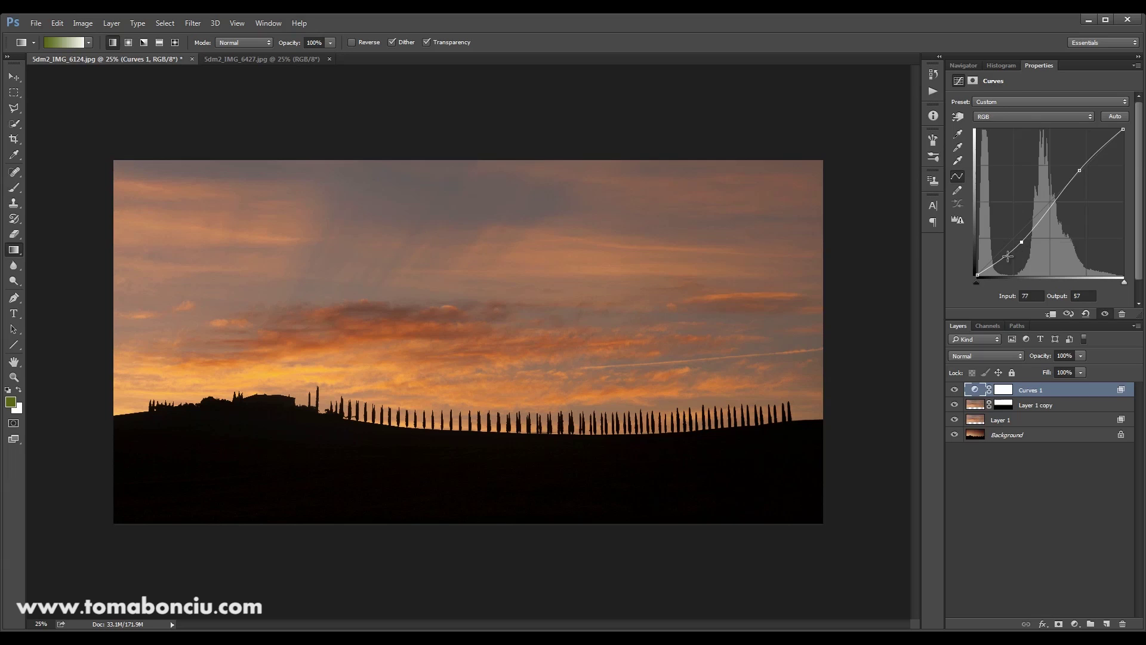